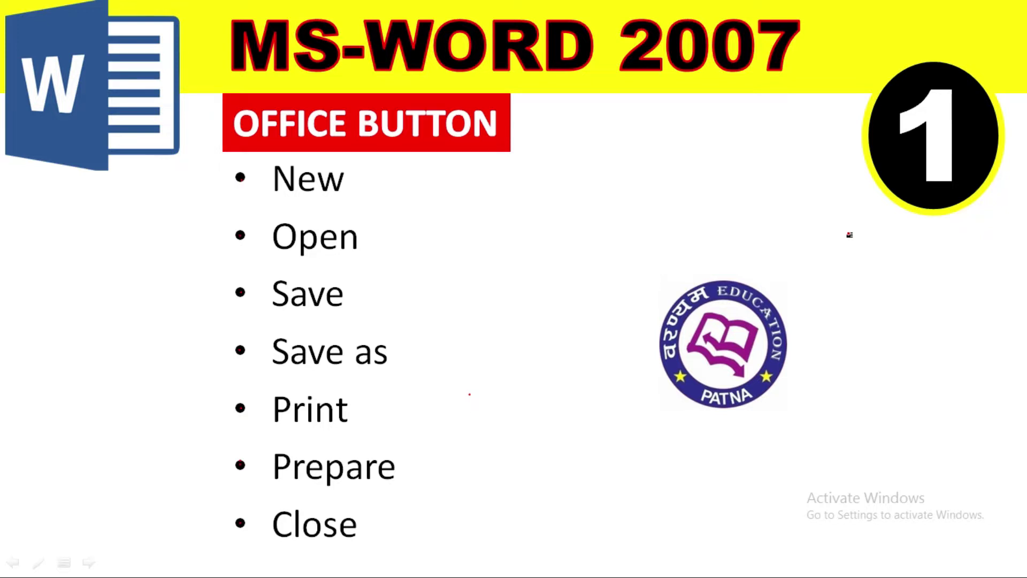
Draw red pen ticks beside New, Open, Save, Save as, Print, Prepare and Close on the slide
left_click_drag(345, 193, 419, 158)
left_click_drag(353, 248, 405, 223)
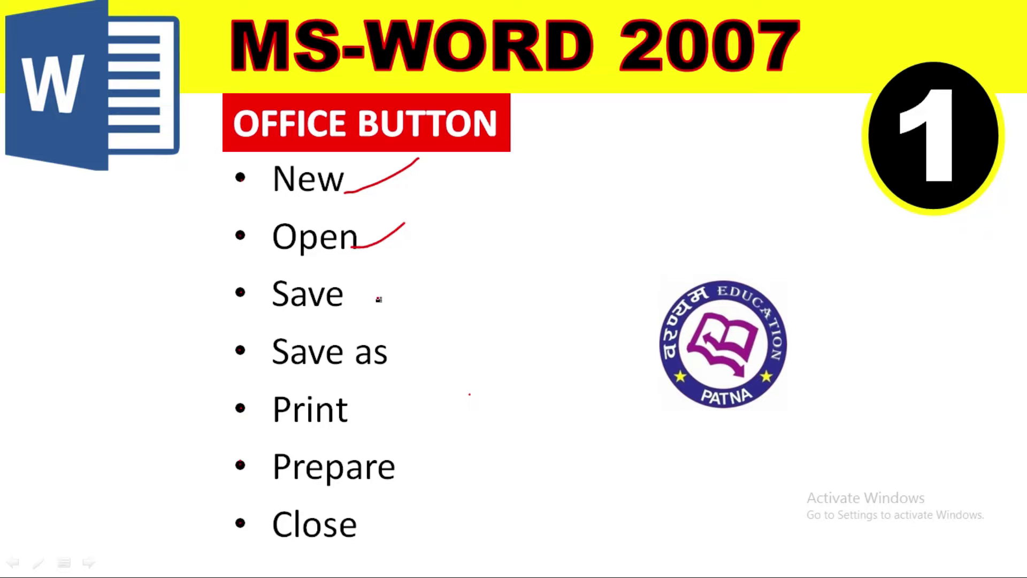
left_click_drag(340, 308, 383, 291)
left_click_drag(364, 294, 380, 286)
left_click_drag(399, 356, 436, 320)
left_click_drag(357, 416, 404, 385)
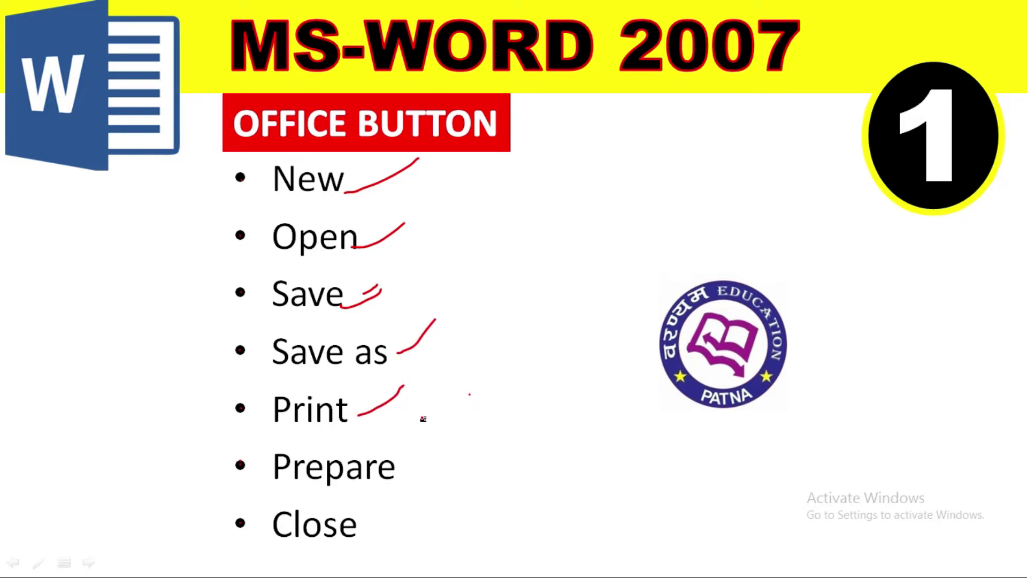
mouse_move(399, 467)
left_mouse_down()
mouse_move(422, 442)
mouse_move(434, 449)
left_mouse_up()
left_click_drag(378, 530, 425, 498)
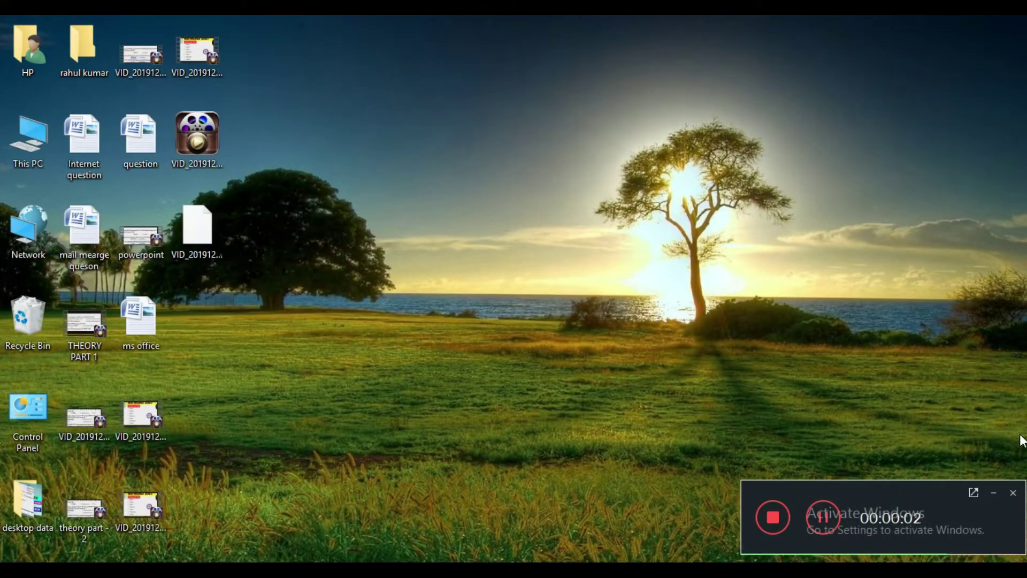
Run winword from the Win+R Run box to launch Word 2007 with a blank Document1
left_click(995, 492)
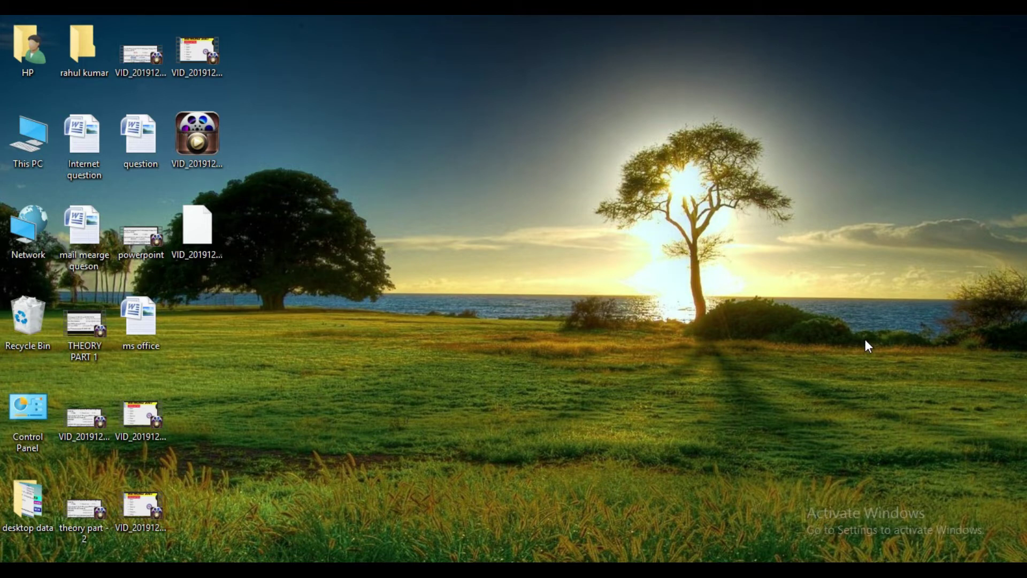
key("super+r")
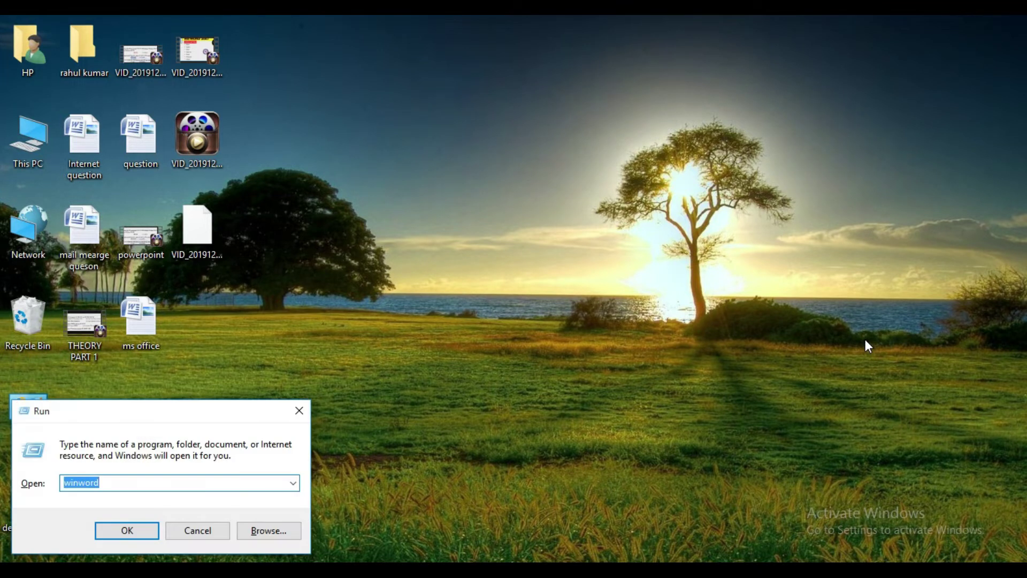
key("BackSpace")
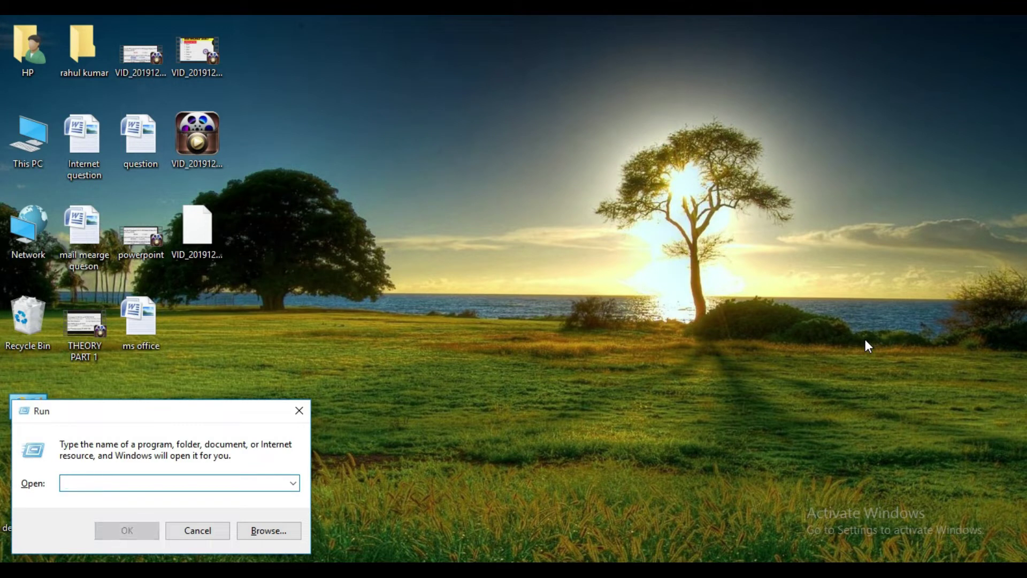
type("win")
key("Down")
key("Return")
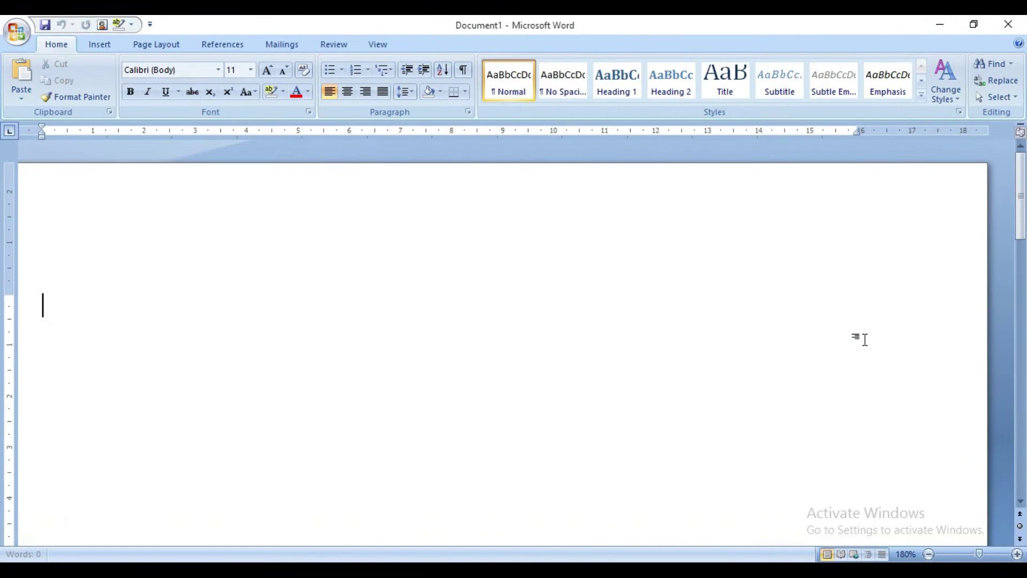
Zoom the page view out to 130%
left_click(928, 554)
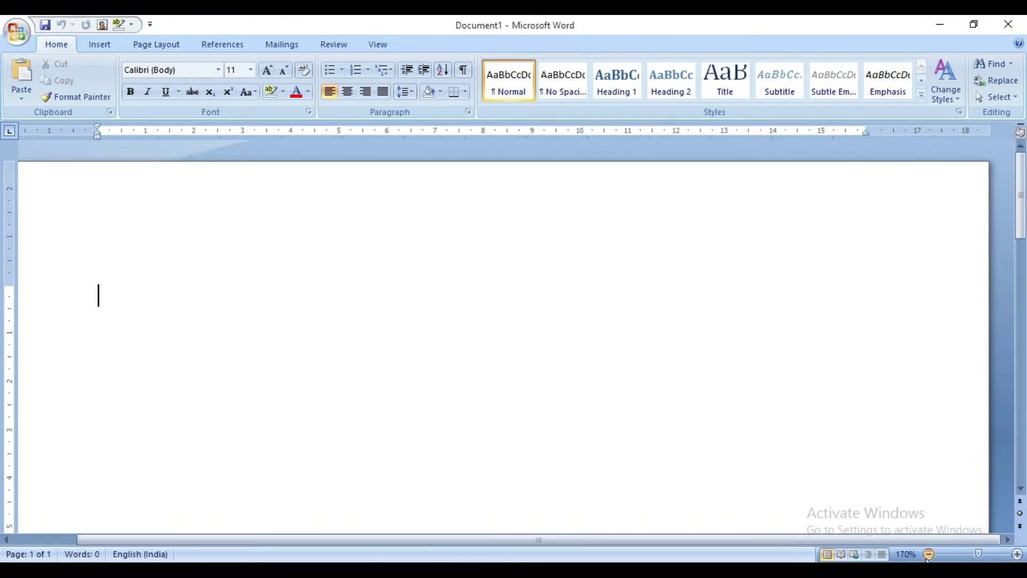
left_click(928, 554)
left_click(928, 554)
left_click(928, 554)
left_click(928, 554)
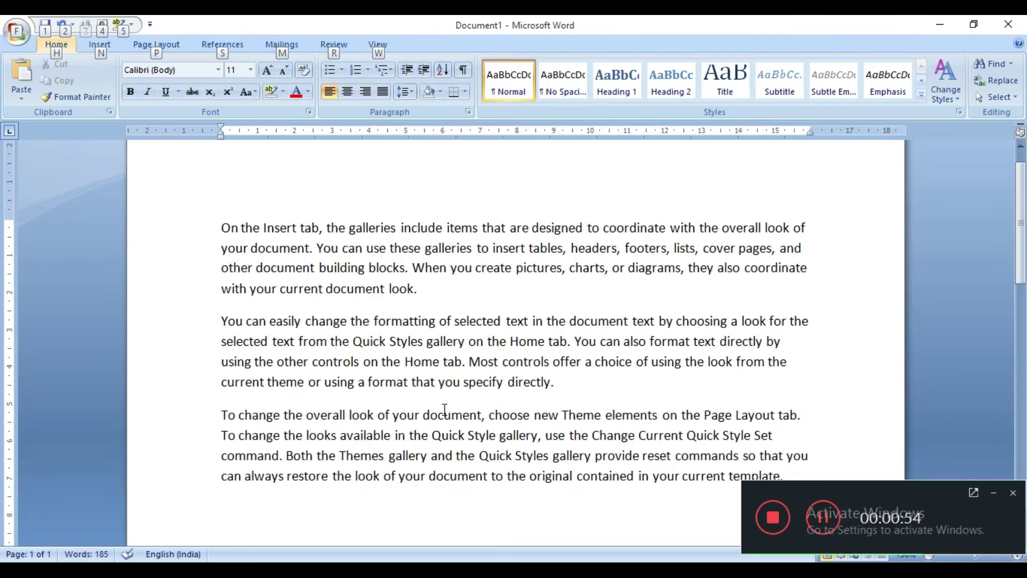
key("Escape")
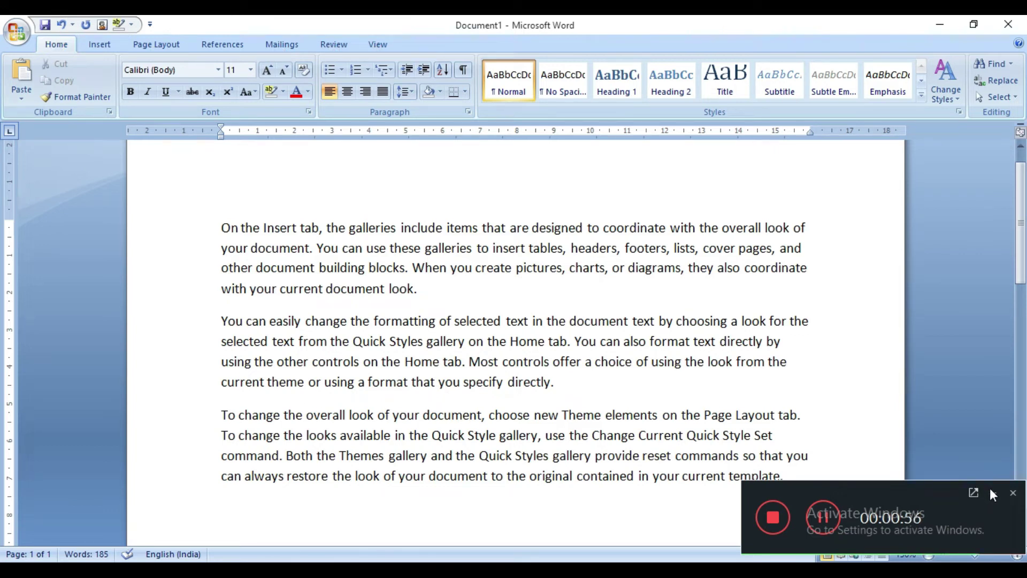
Replace the existing text with three fresh paragraphs generated by =rand()
left_click(408, 341)
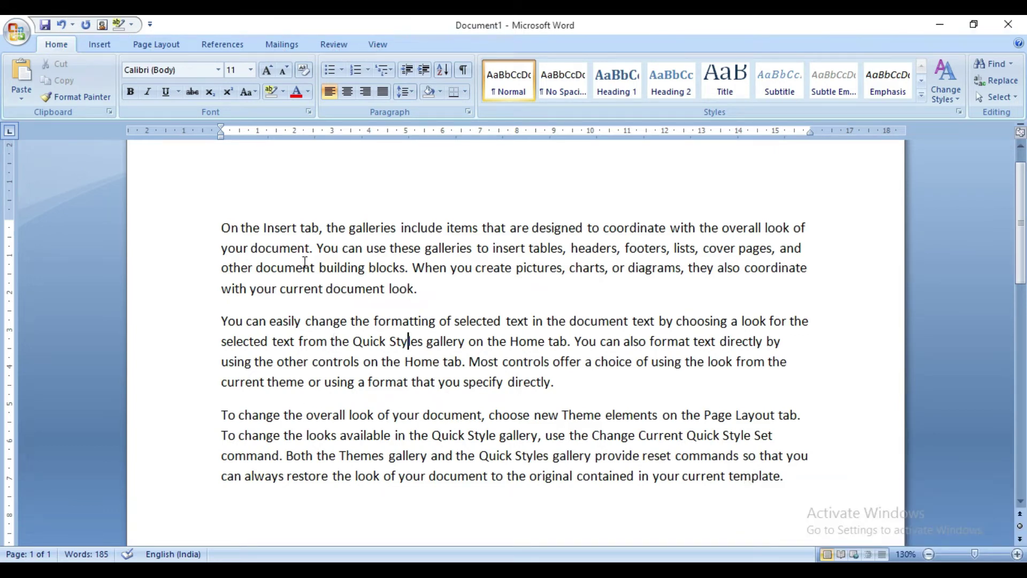
left_click_drag(221, 227, 571, 527)
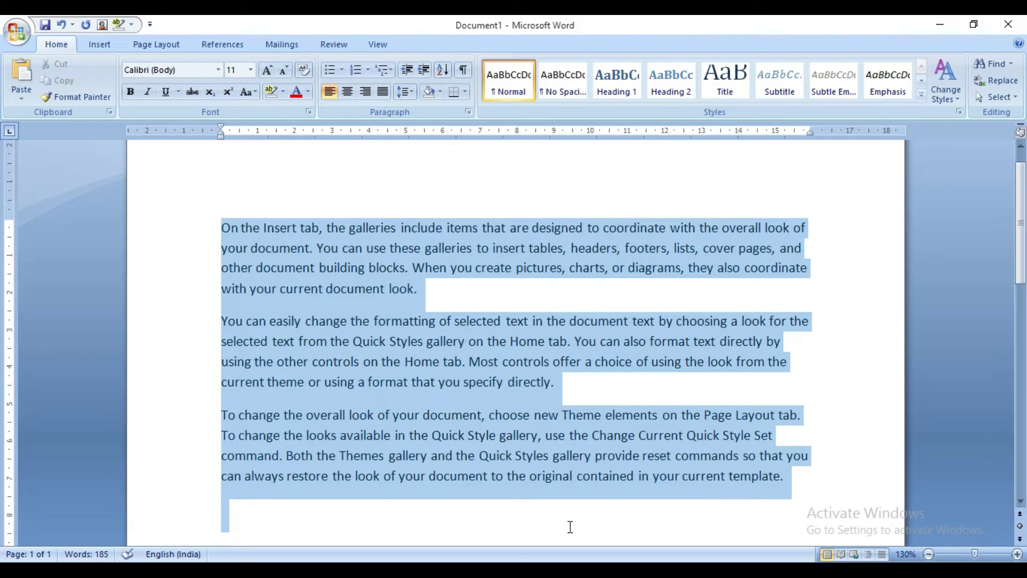
key("Delete")
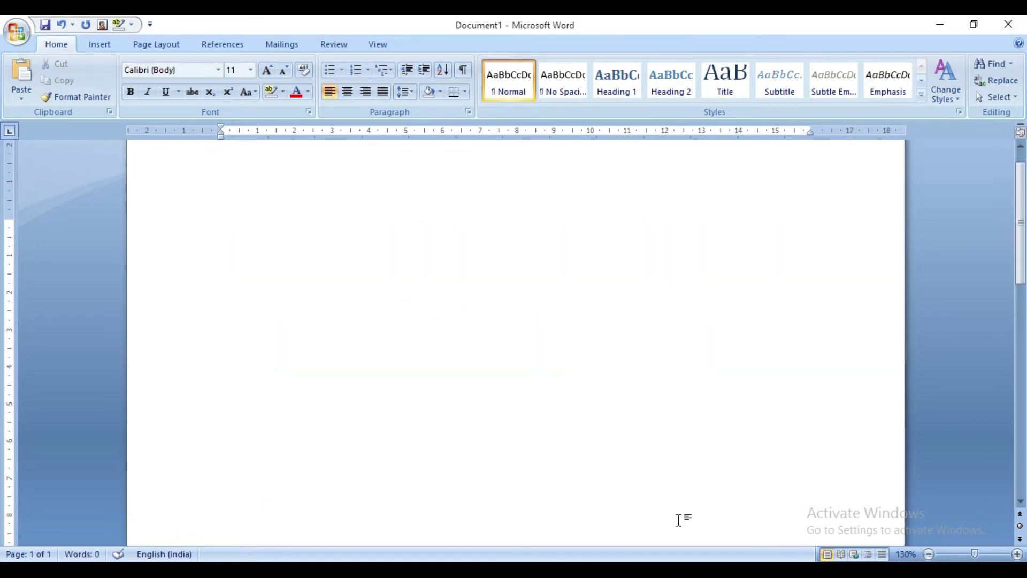
type("=r")
type("and")
type("()")
key("Return")
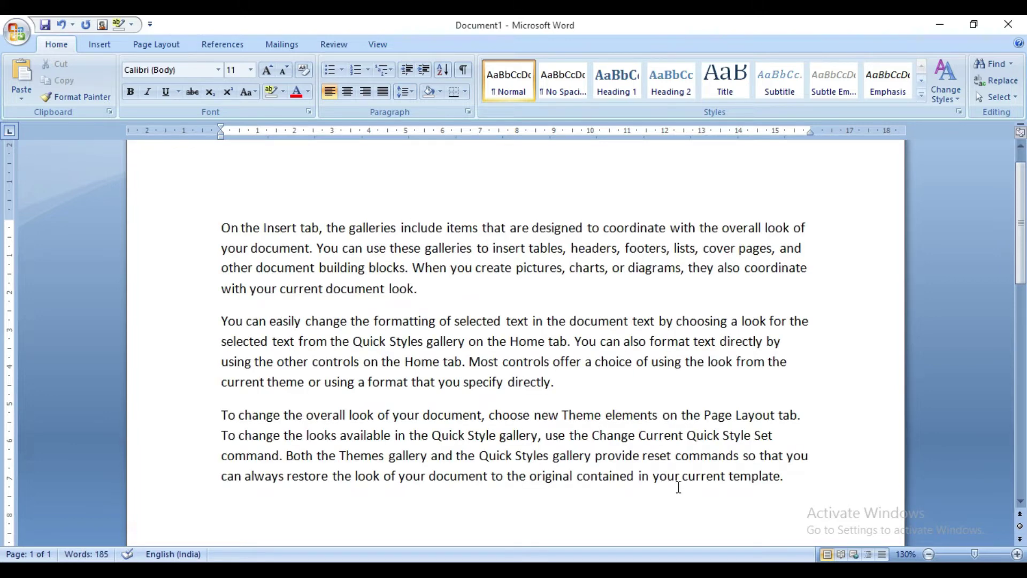
left_click(525, 322)
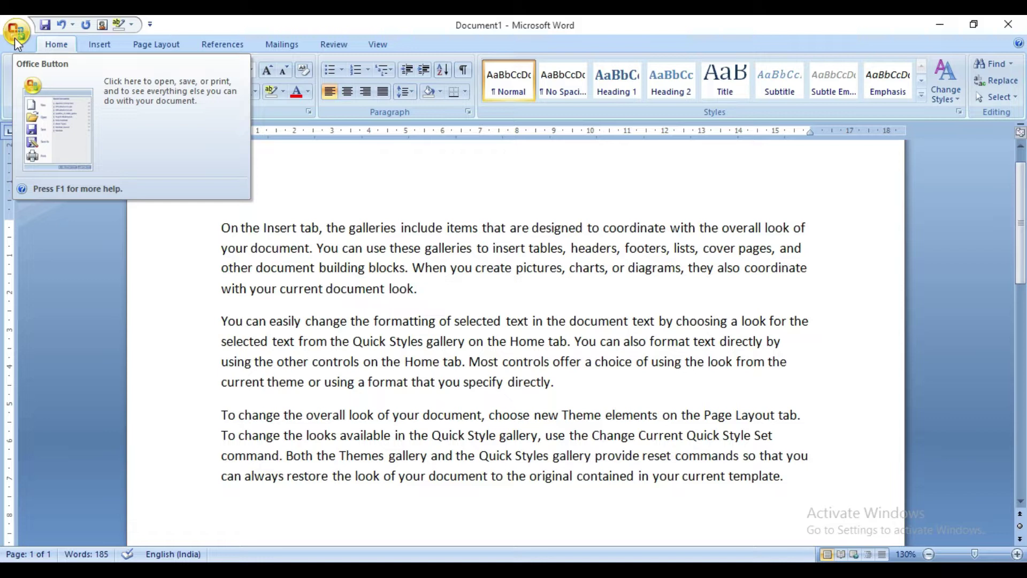
left_click(16, 33)
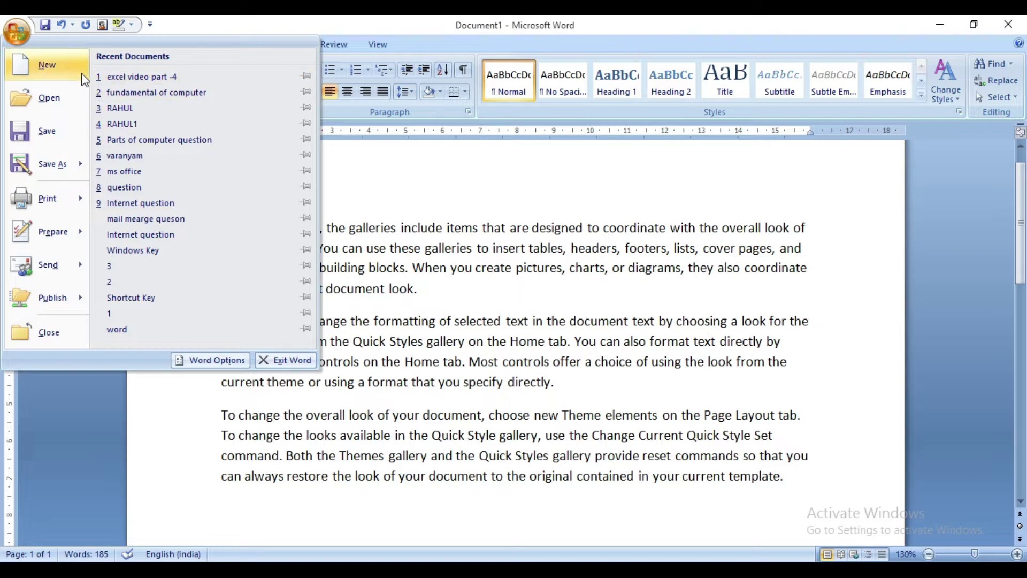
left_click(47, 64)
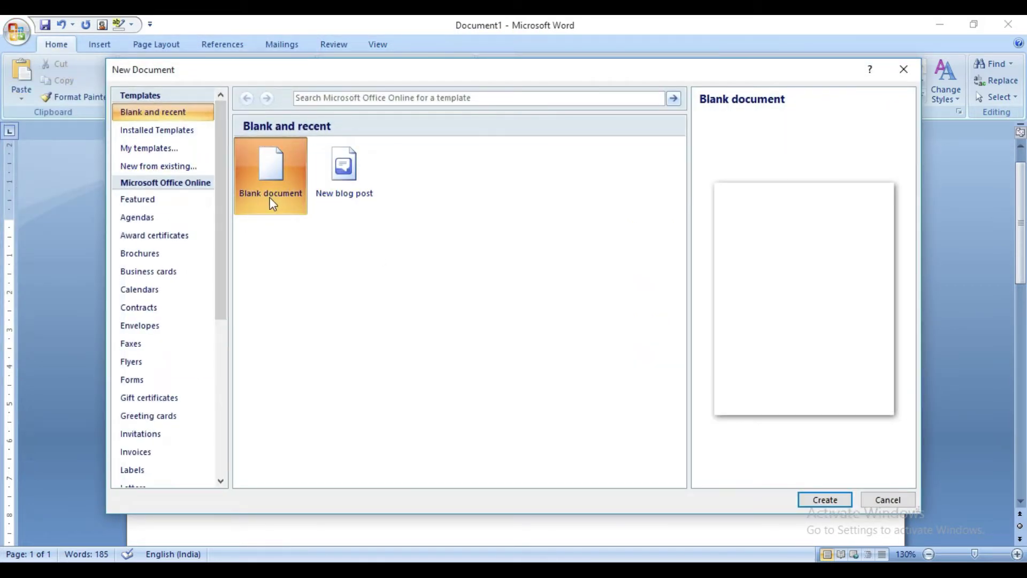
double_click(273, 214)
left_click(817, 504)
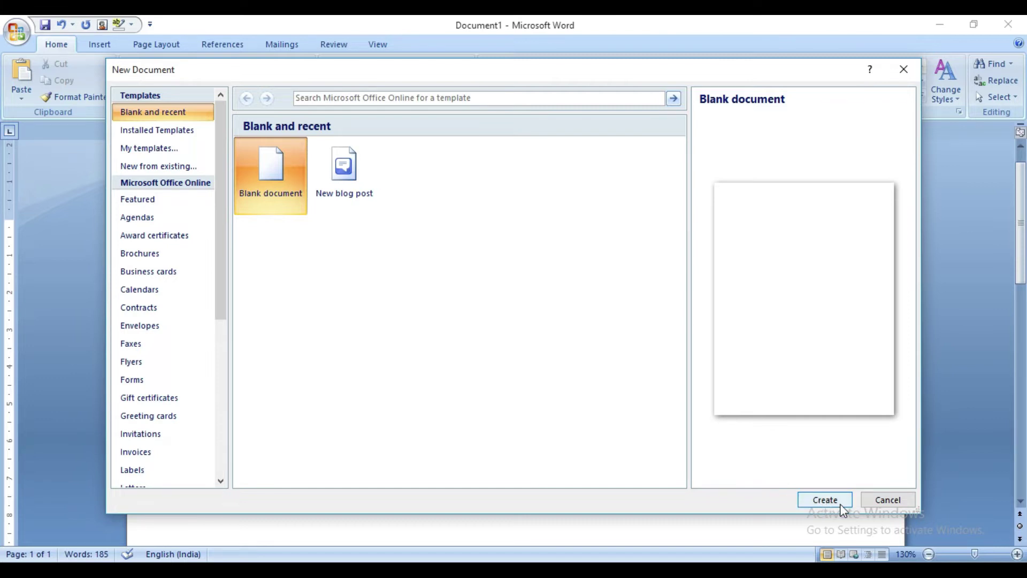
left_click(838, 508)
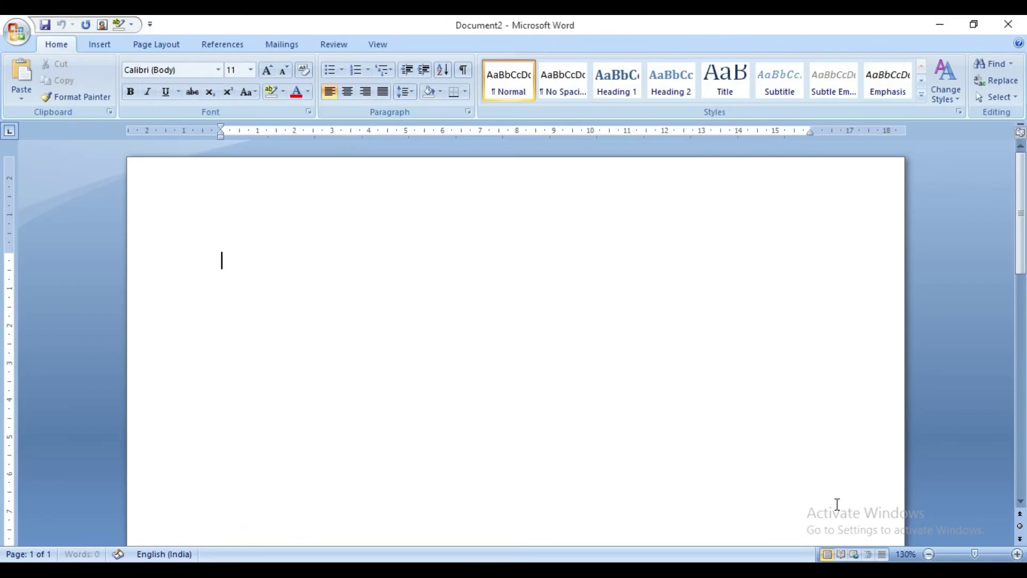
left_click(1009, 24)
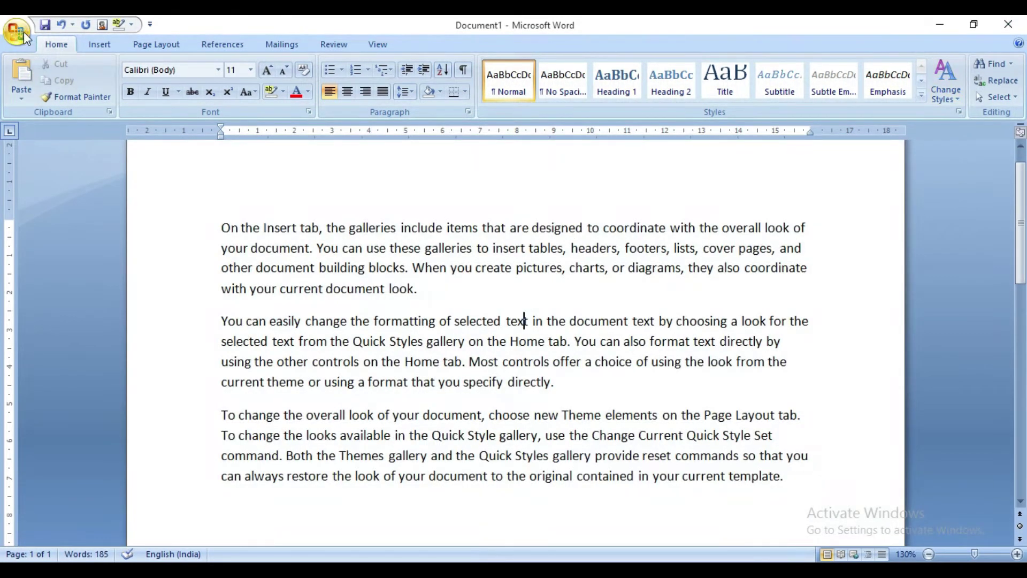
left_click(16, 32)
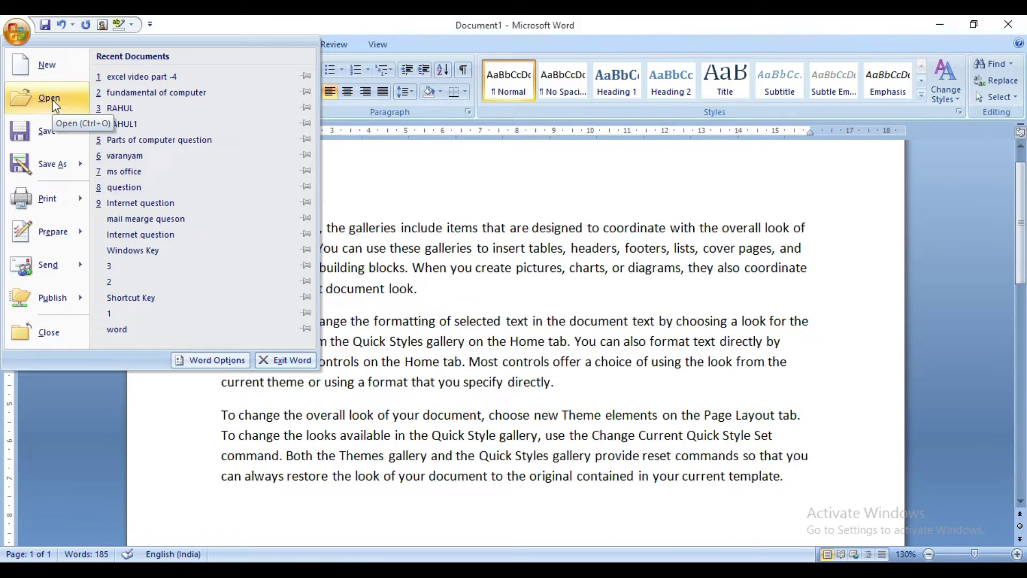
left_click(49, 98)
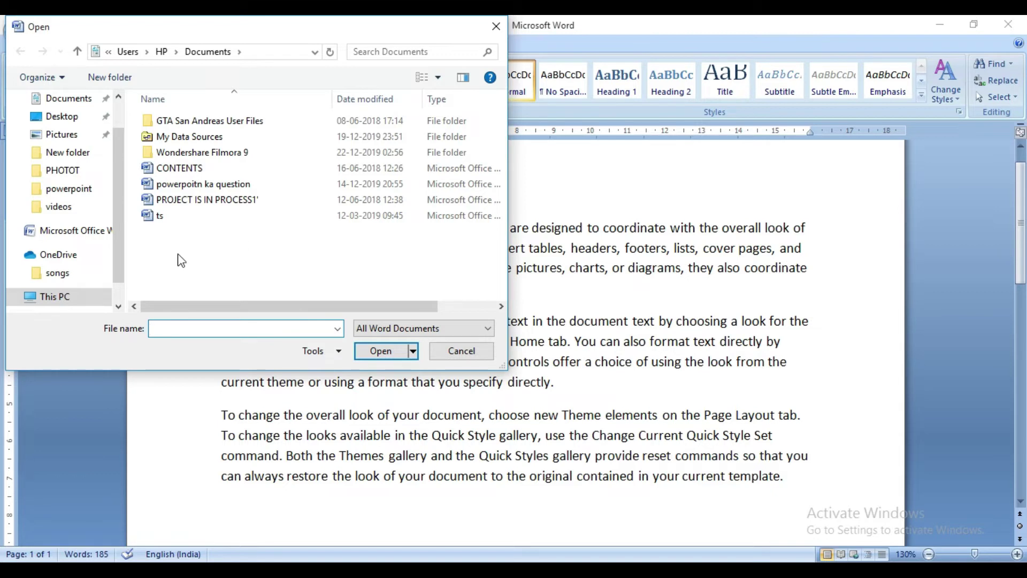
left_click(440, 351)
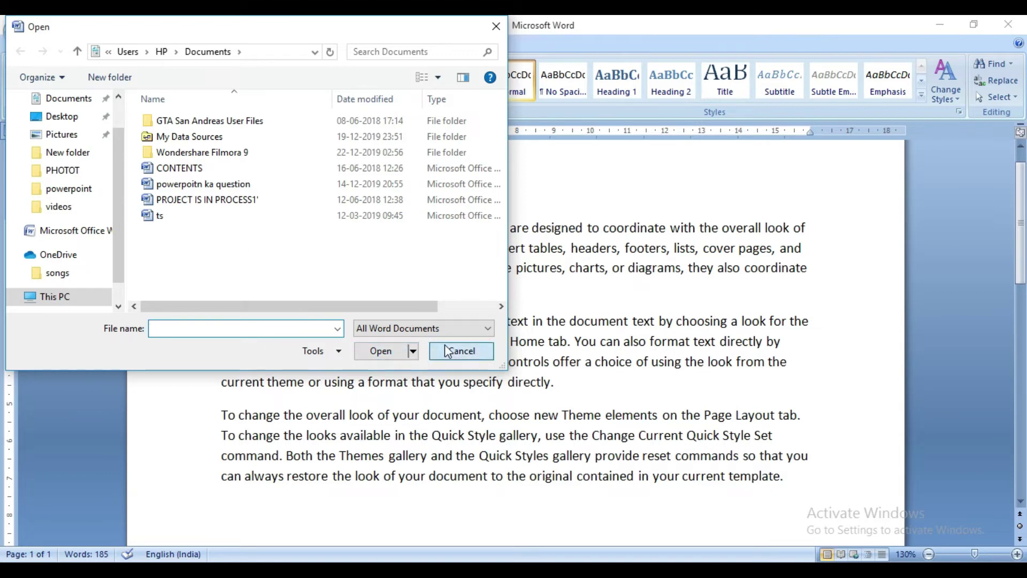
left_click(16, 31)
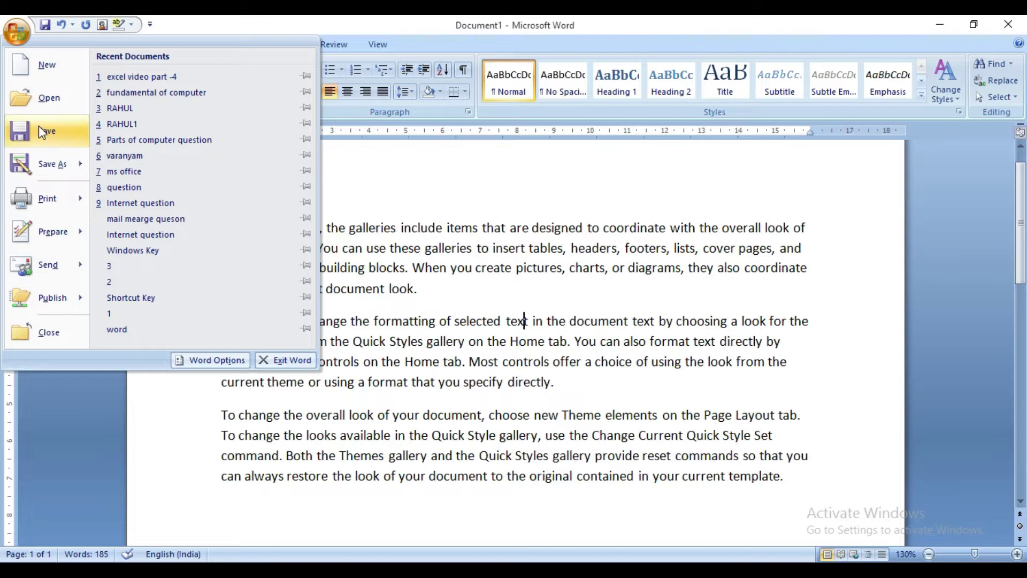
left_click(38, 99)
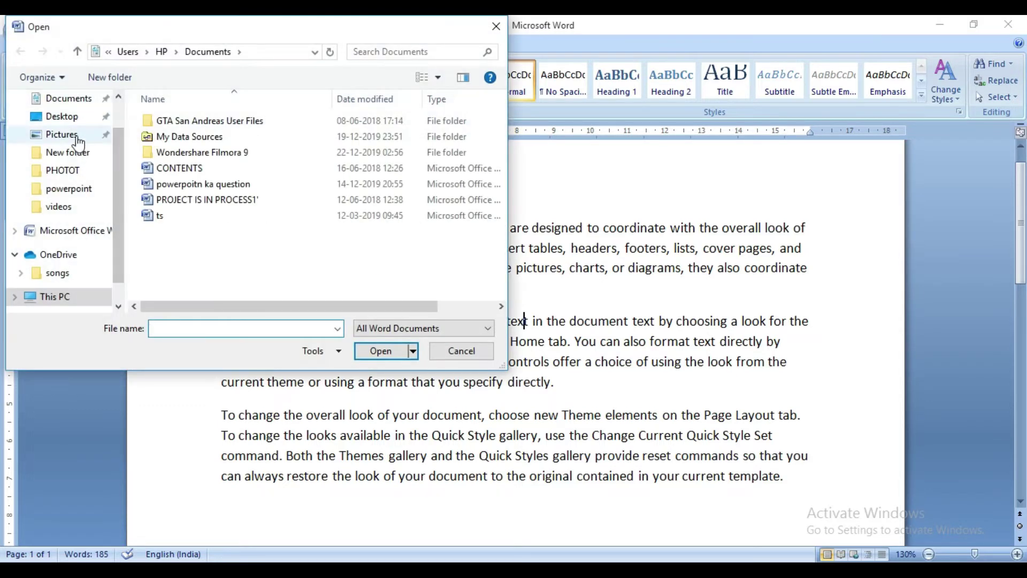
scroll(122, 218, "up", 1)
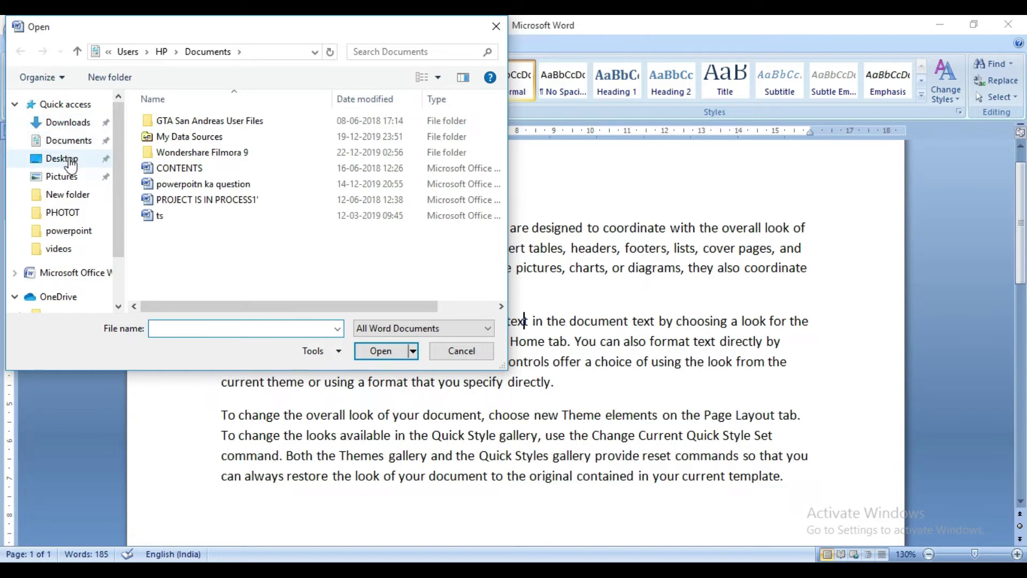
left_click(72, 163)
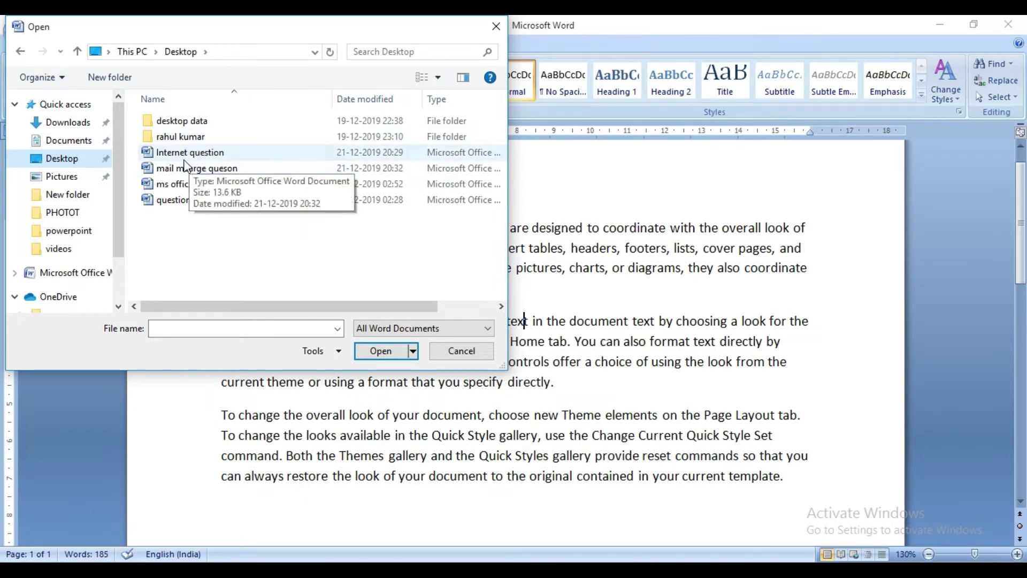
left_click(188, 153)
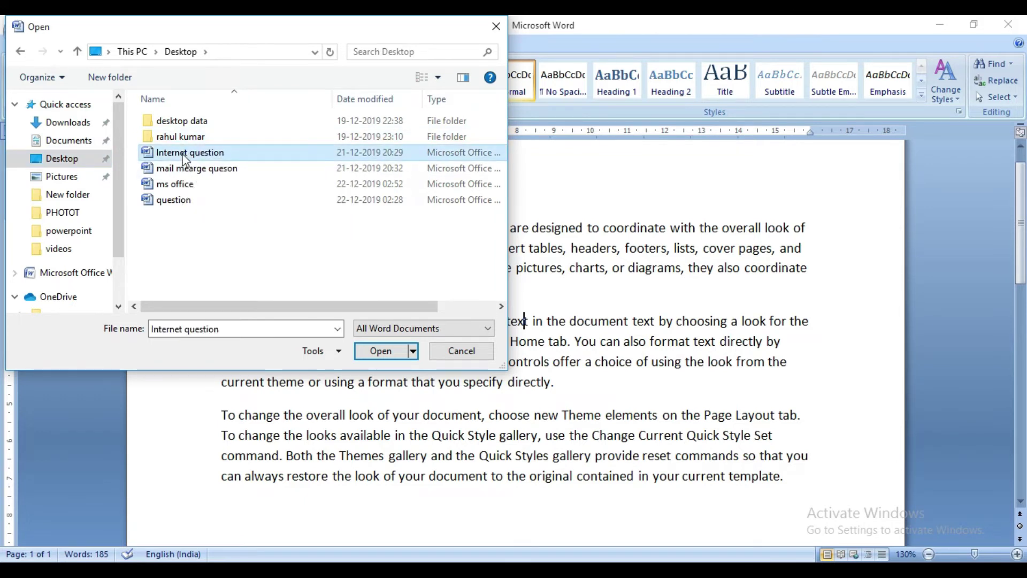
left_click(379, 348)
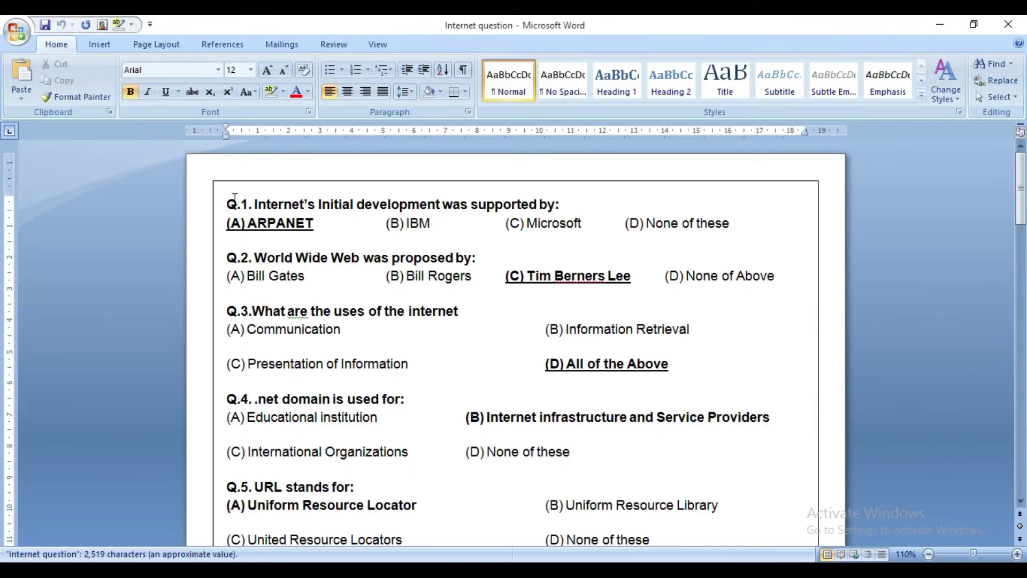
scroll(465, 342, "down", 4)
scroll(460, 342, "down", 3)
scroll(430, 347, "down", 3)
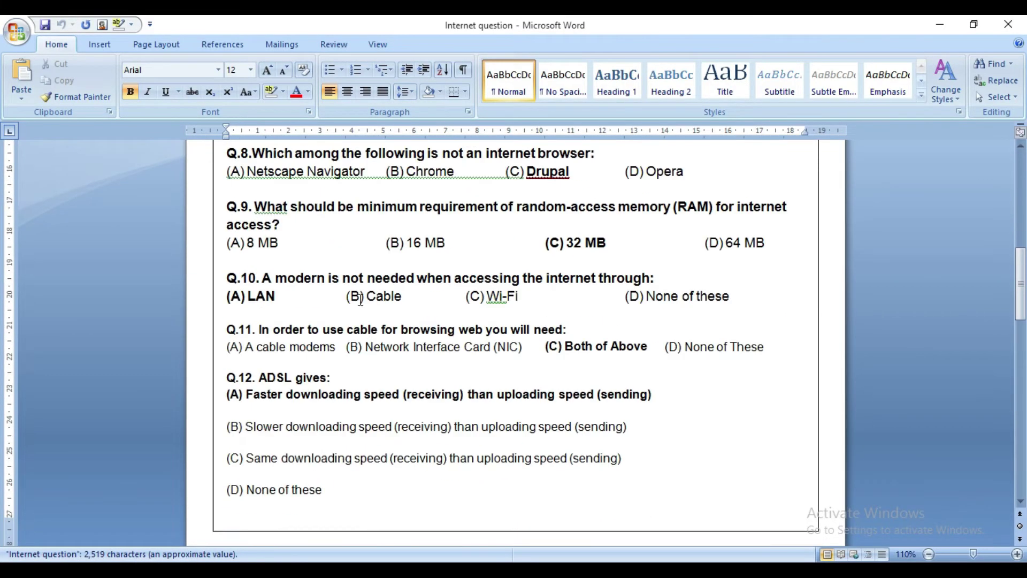
scroll(369, 332, "down", 3)
scroll(369, 332, "down", 3)
scroll(370, 333, "down", 3)
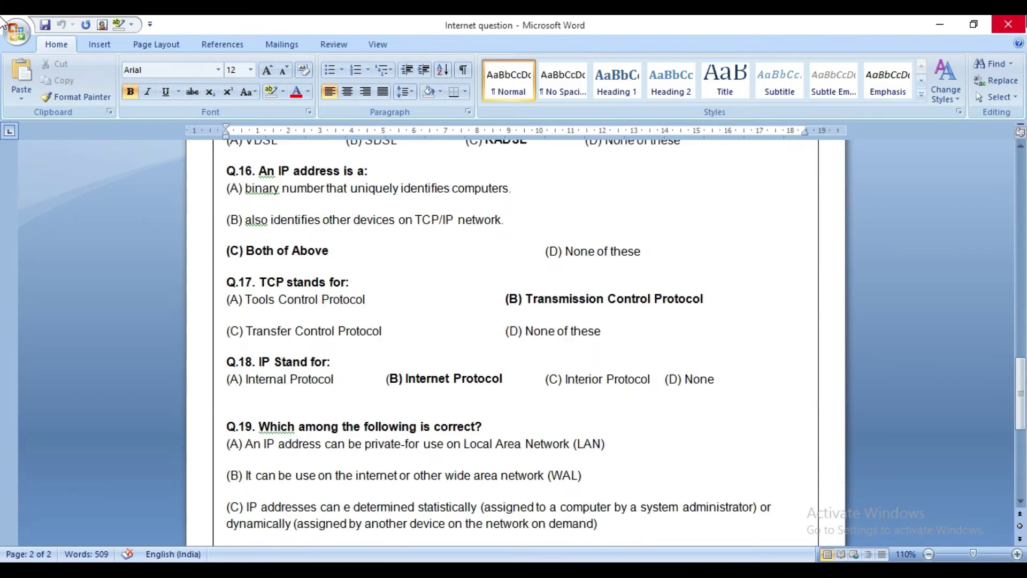
left_click(1008, 24)
left_click(18, 35)
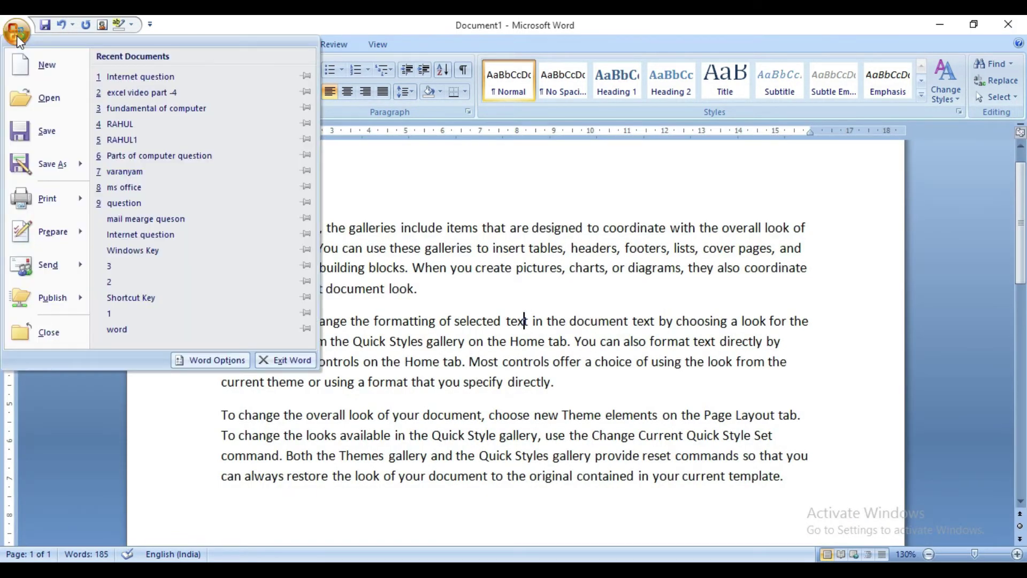
left_click(400, 205)
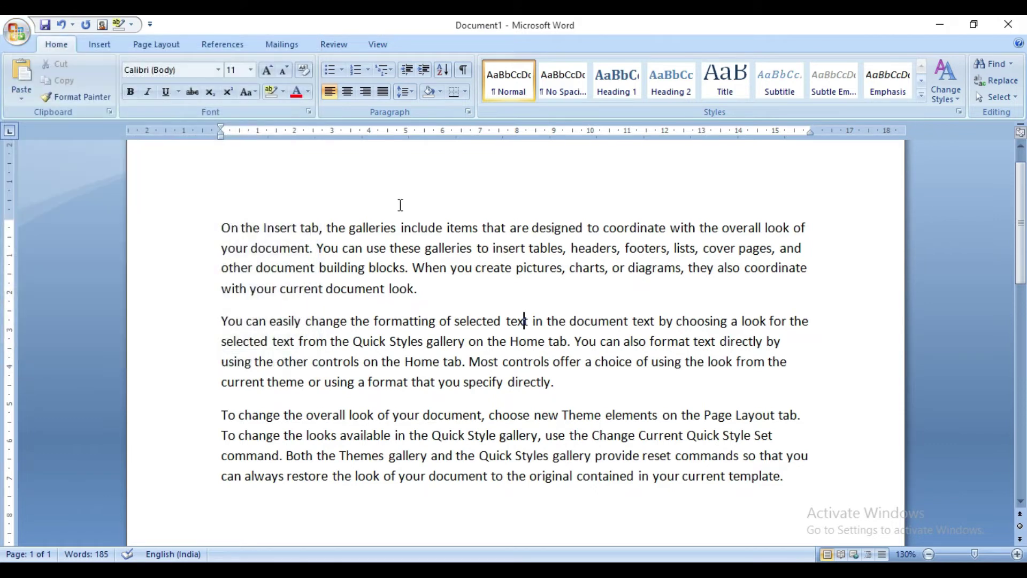
scroll(378, 277, "up", 1)
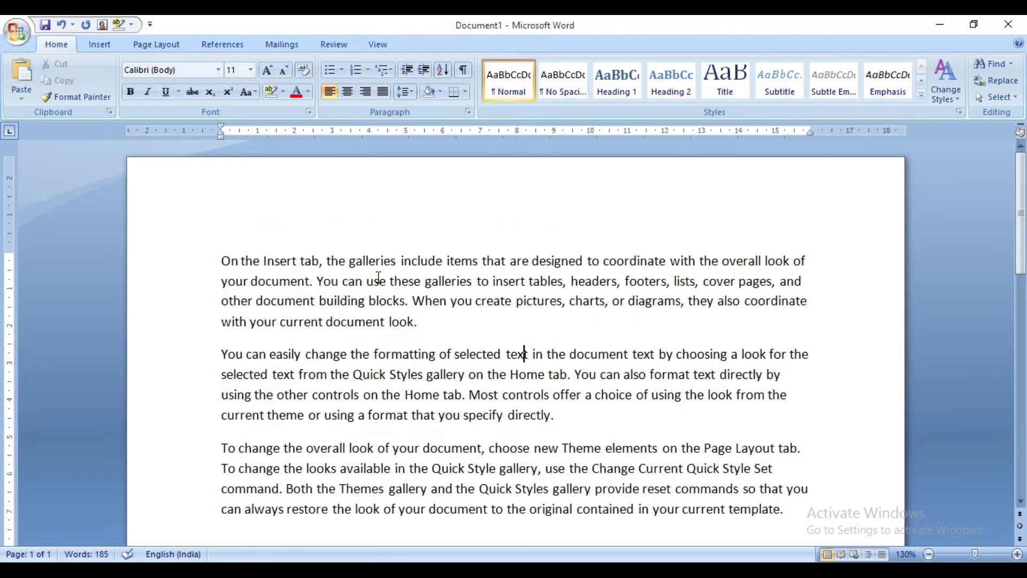
scroll(377, 225, "down", 3)
scroll(390, 323, "down", 4)
scroll(390, 324, "up", 4)
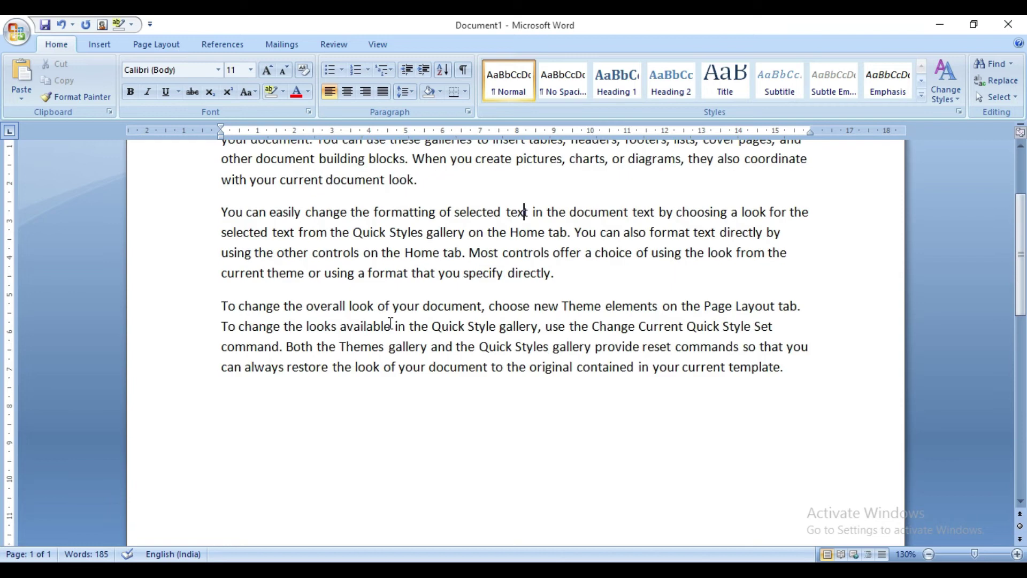
scroll(391, 324, "up", 4)
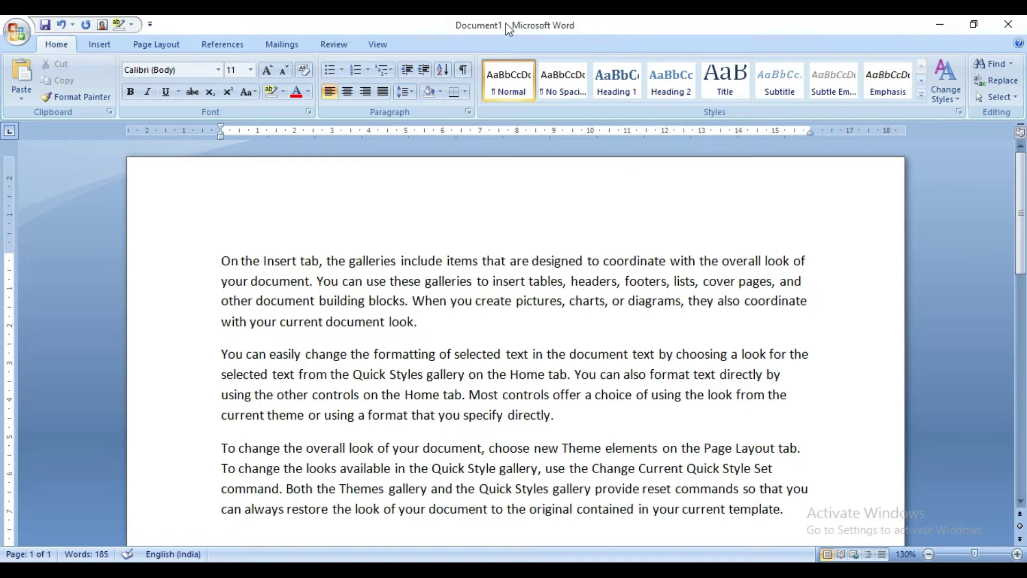
Save the document on the Desktop under the name 'today'
left_click(17, 35)
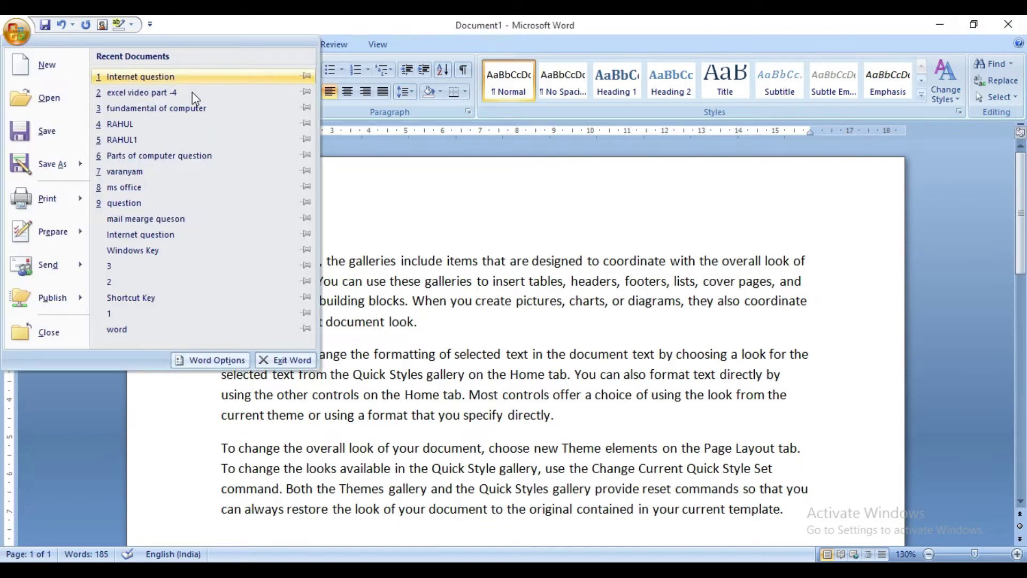
left_click(19, 37)
left_click(17, 33)
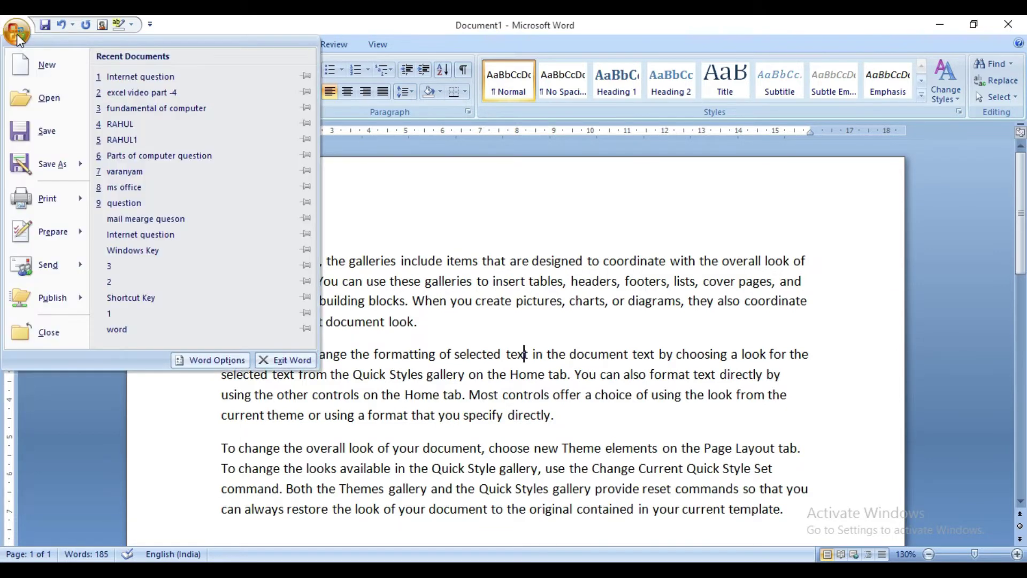
left_click(46, 137)
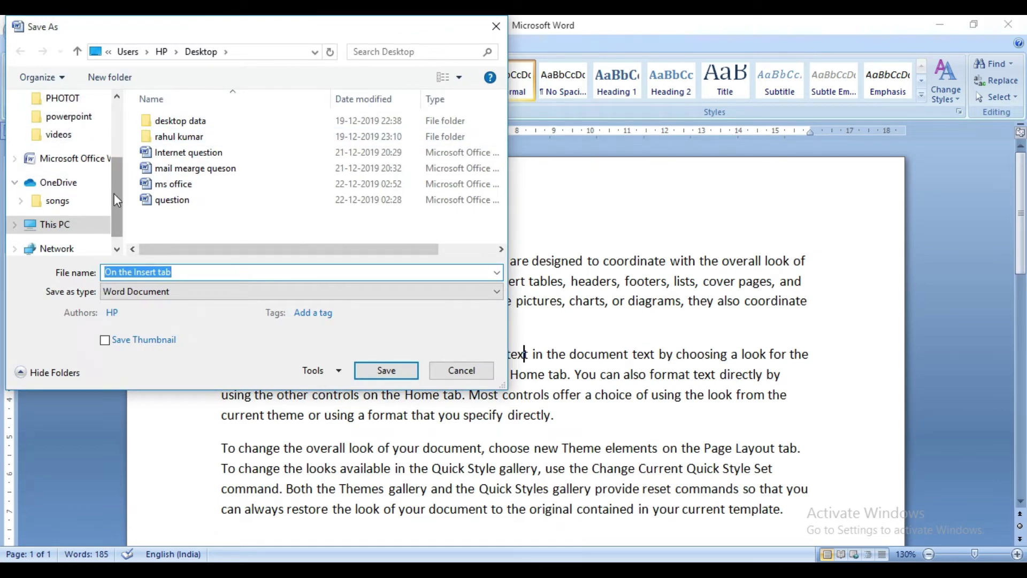
left_click_drag(117, 200, 110, 145)
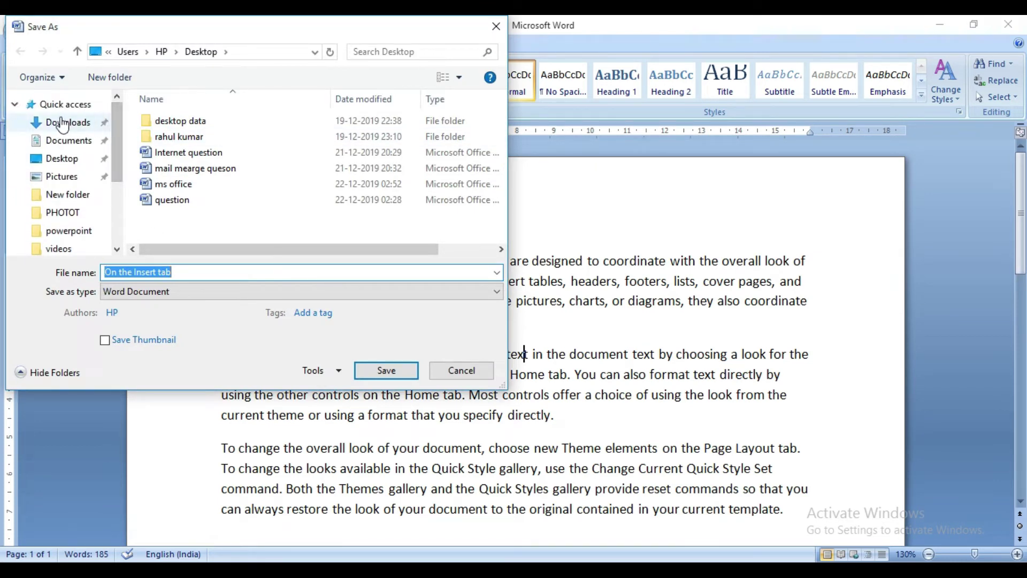
left_click(63, 123)
left_click(61, 160)
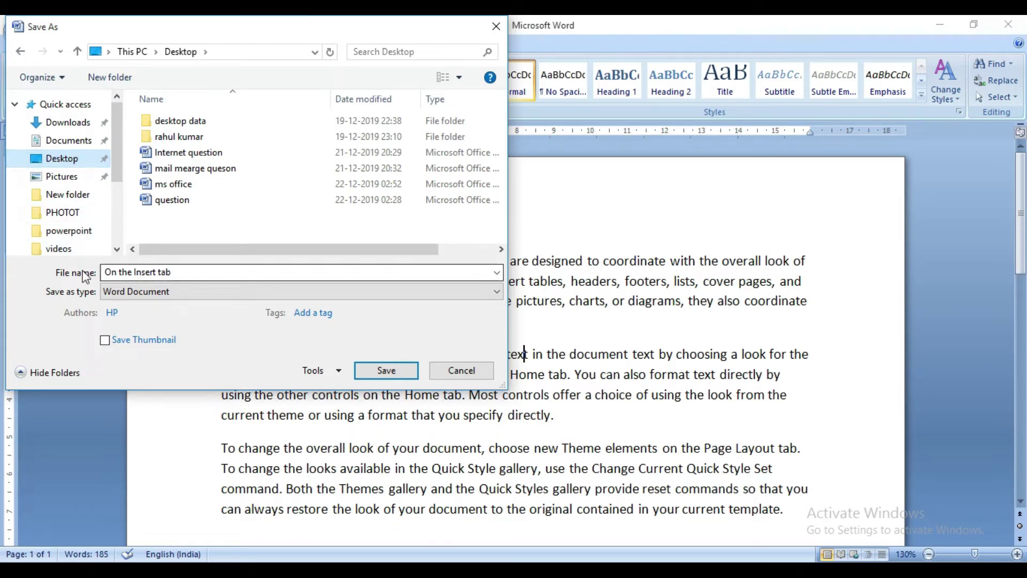
left_click(173, 271)
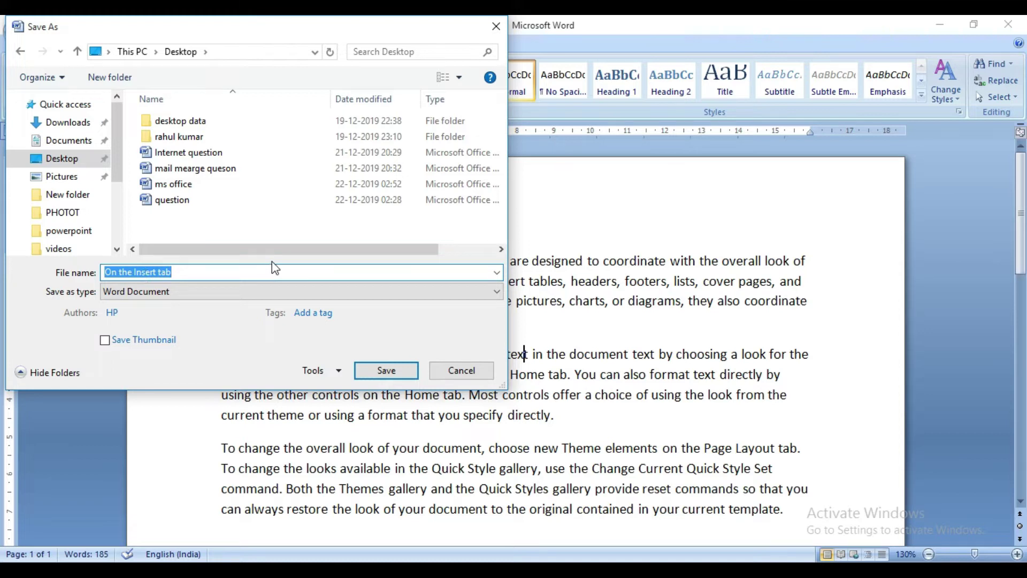
key("BackSpace")
type("today")
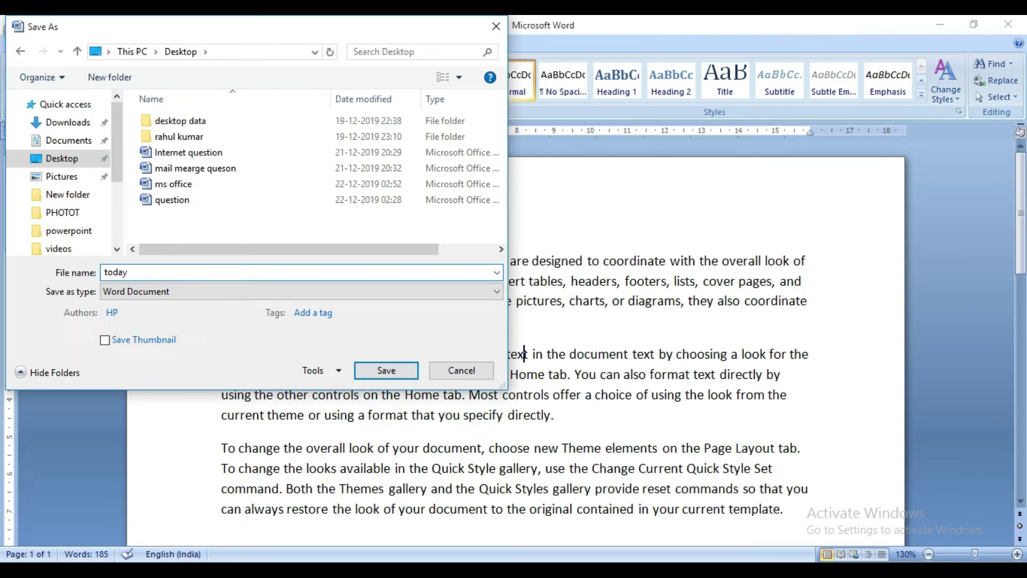
left_click(385, 377)
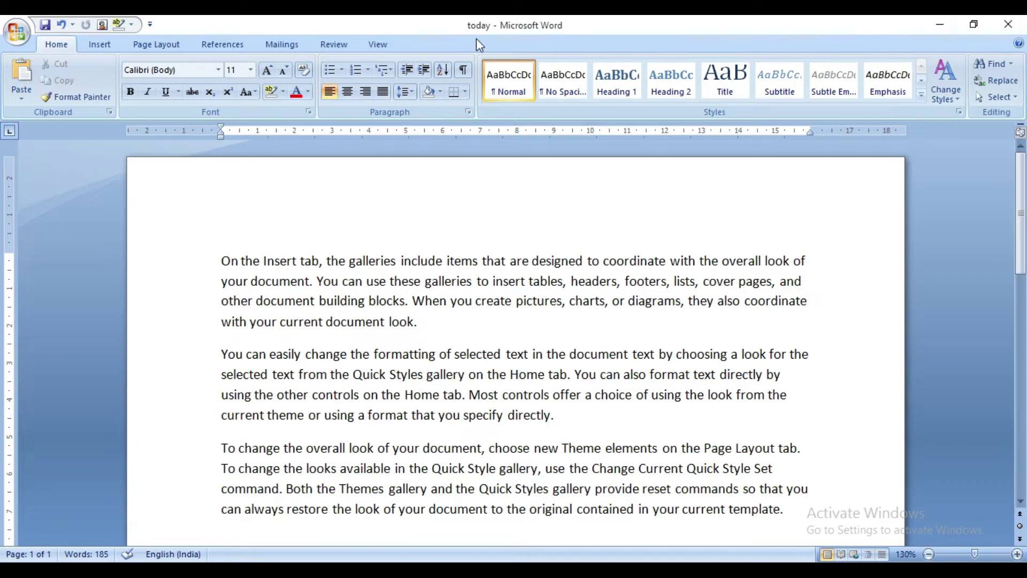
Close Word and reopen 'today' from its Desktop icon
left_click_drag(272, 281, 278, 280)
left_click(1006, 26)
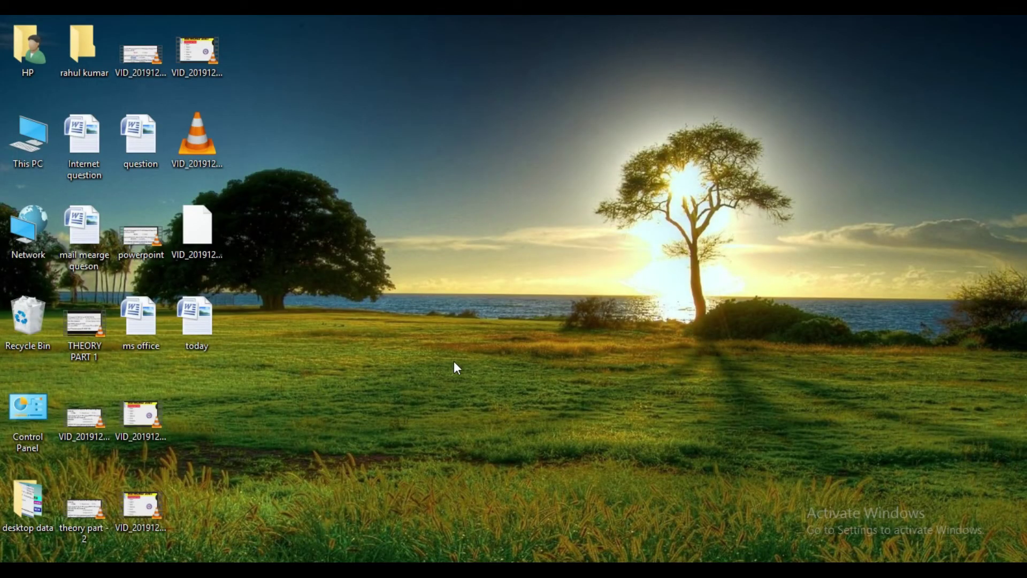
double_click(210, 316)
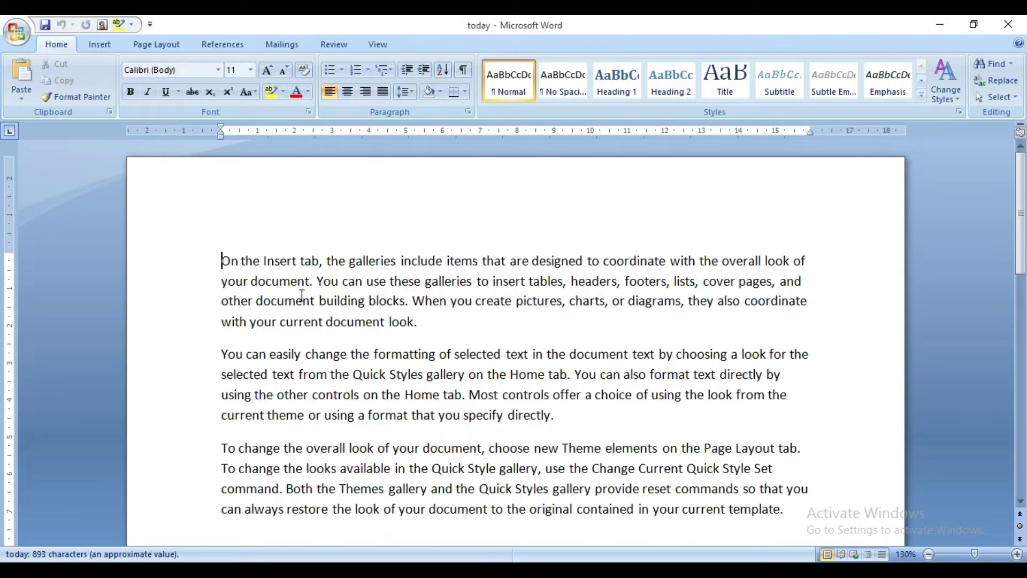
scroll(337, 298, "down", 1)
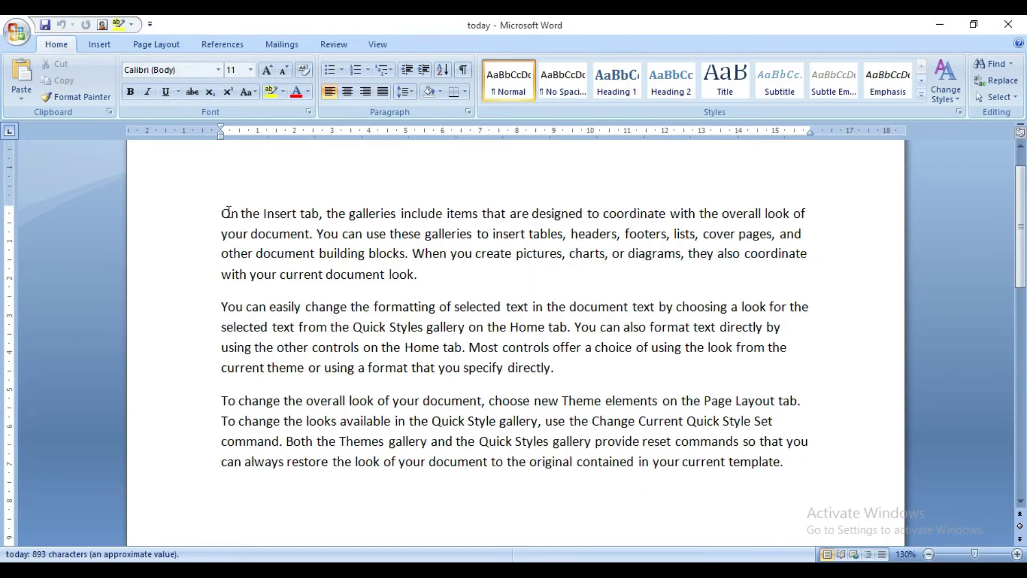
left_click_drag(228, 213, 792, 488)
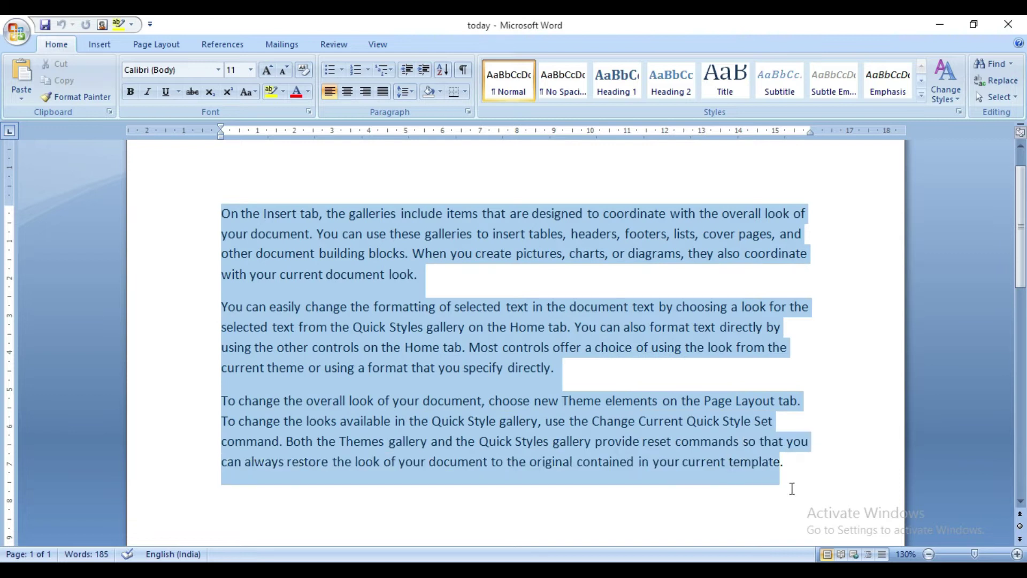
scroll(423, 427, "down", 3)
left_click(338, 400)
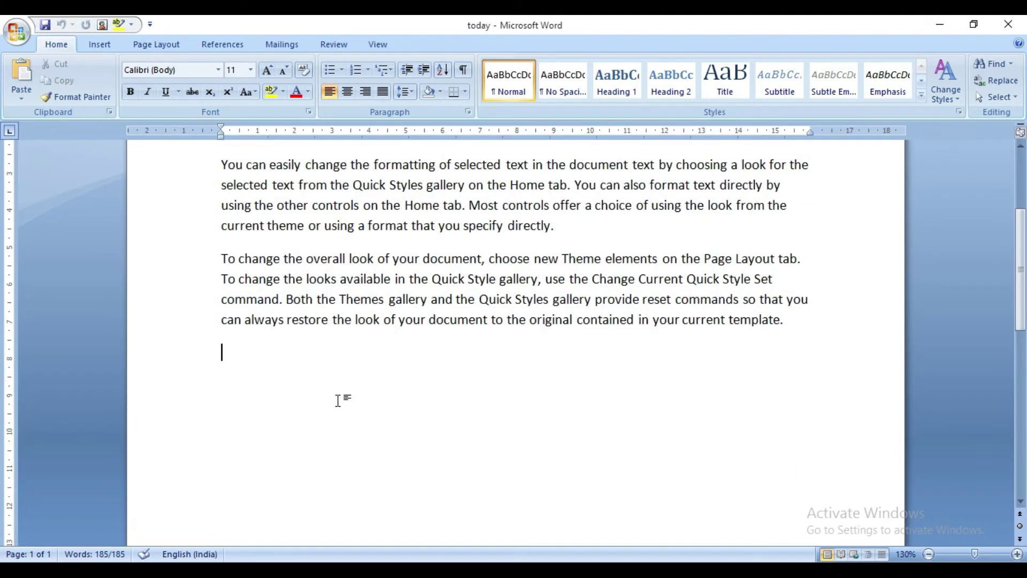
key("Return")
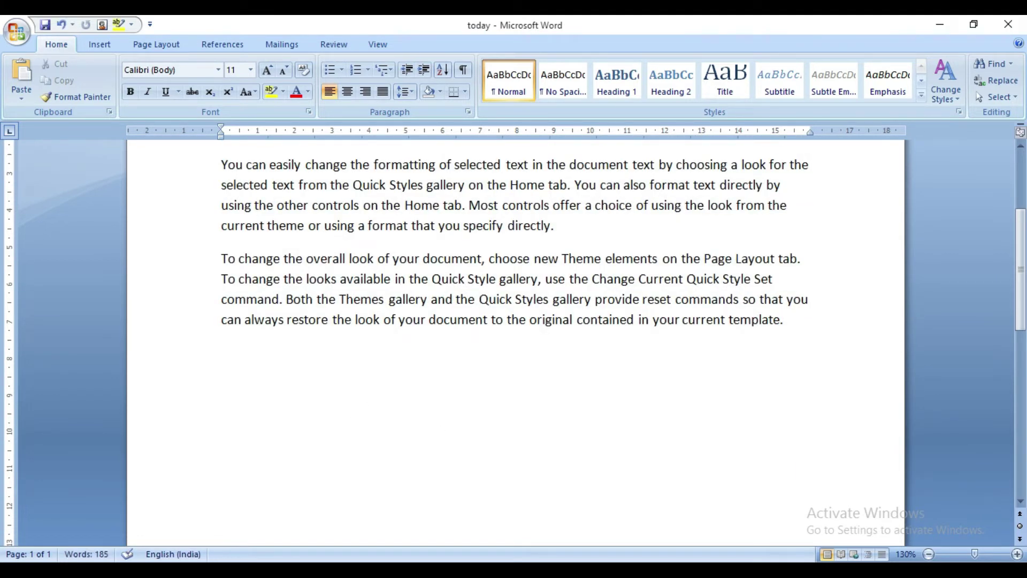
type("ABCDEFGHIJKLMNOPQR")
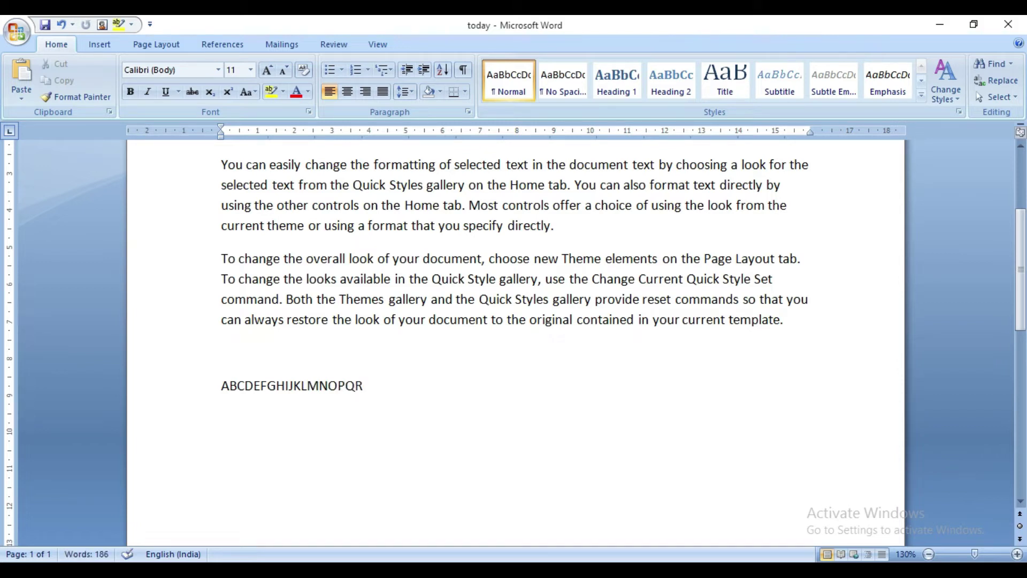
type("STUVWXYZ.,")
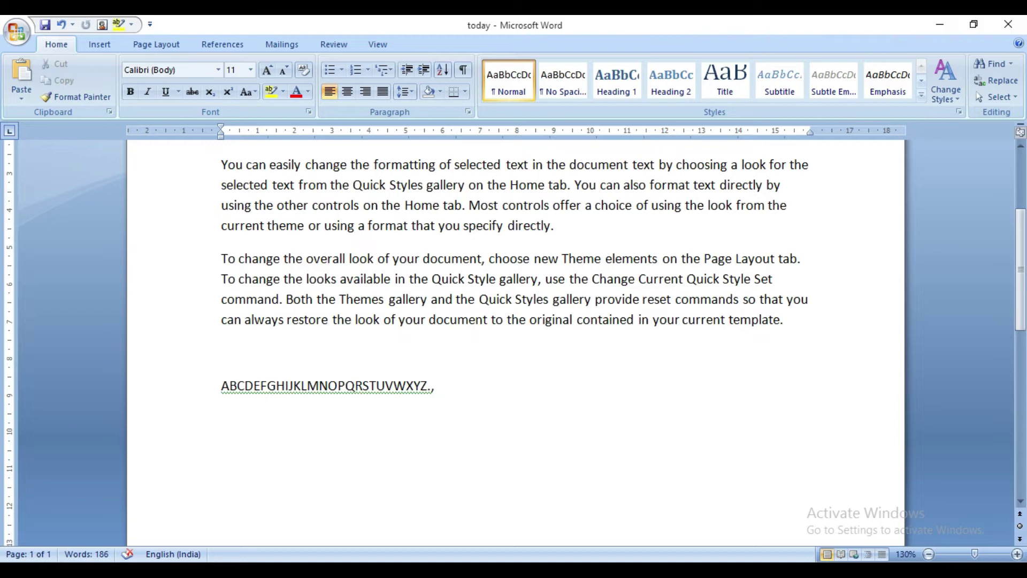
scroll(369, 343, "up", 3)
scroll(358, 315, "down", 3)
scroll(362, 289, "up", 3)
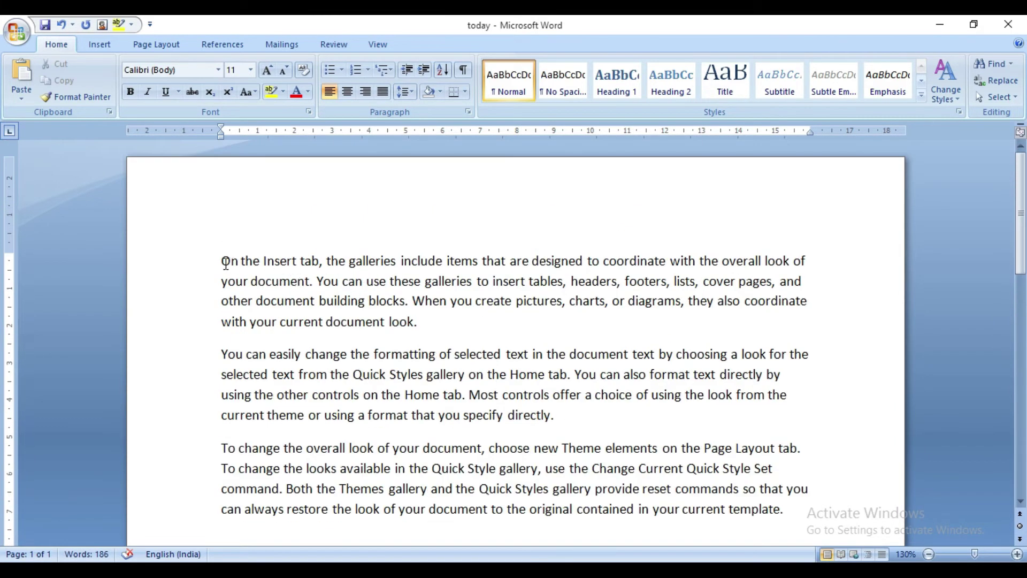
mouse_move(232, 263)
left_mouse_down()
mouse_move(807, 354)
mouse_move(615, 374)
left_mouse_up()
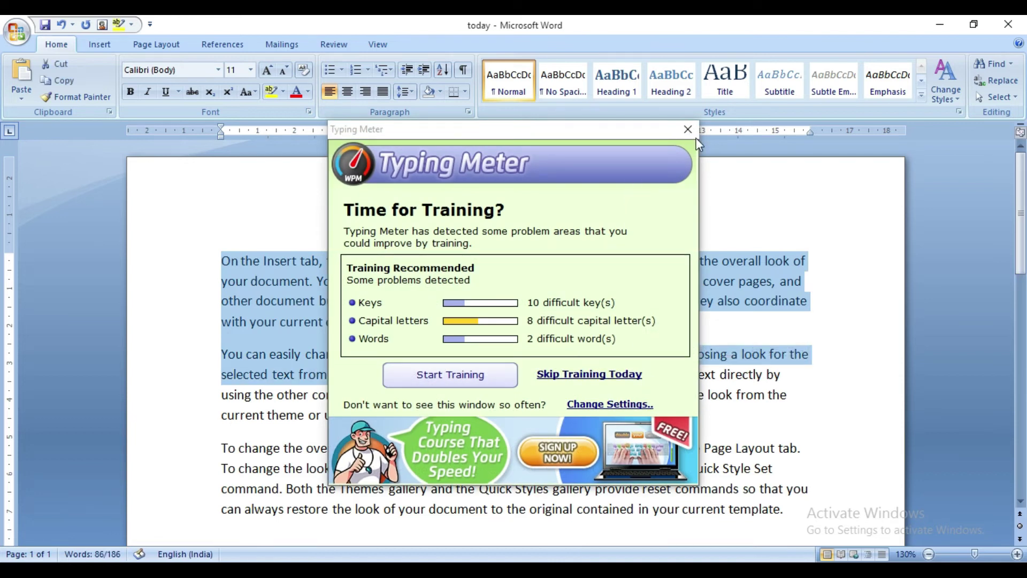
left_click(230, 263)
scroll(396, 298, "down", 3)
scroll(549, 331, "down", 1)
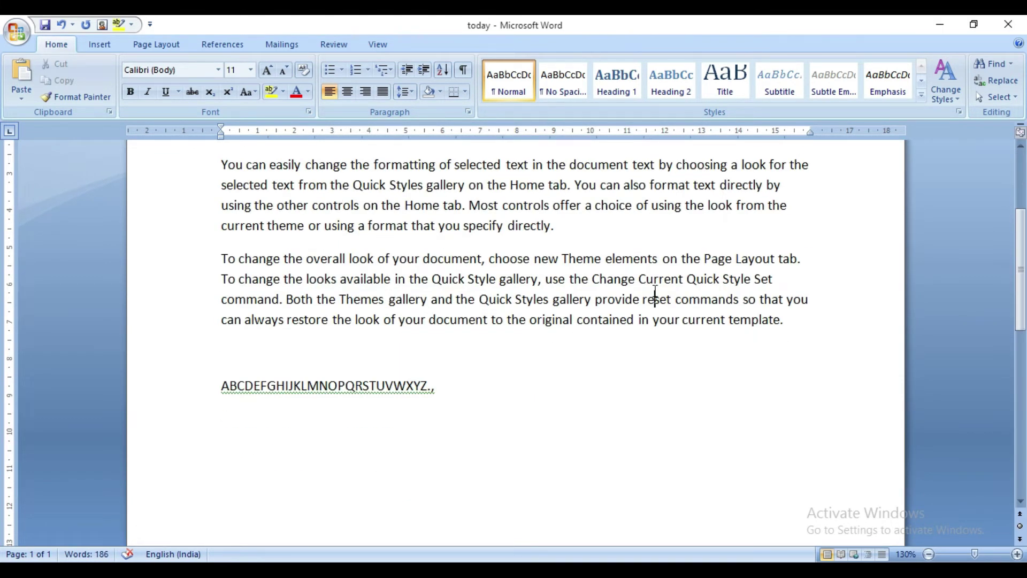
scroll(654, 297, "up", 1)
scroll(650, 321, "up", 1)
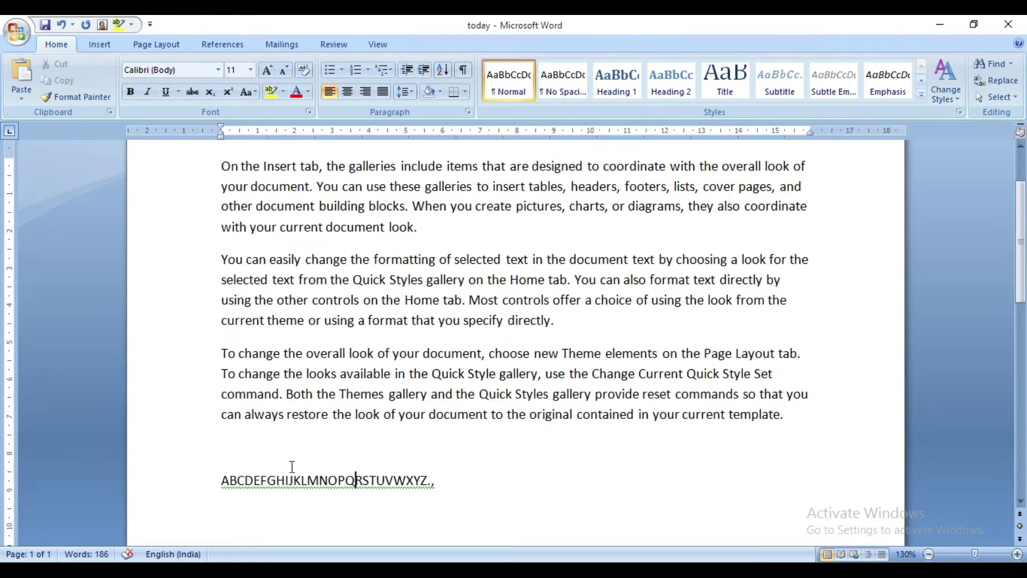
Use Save As to store a copy named 'today2' on the Desktop
left_click(13, 38)
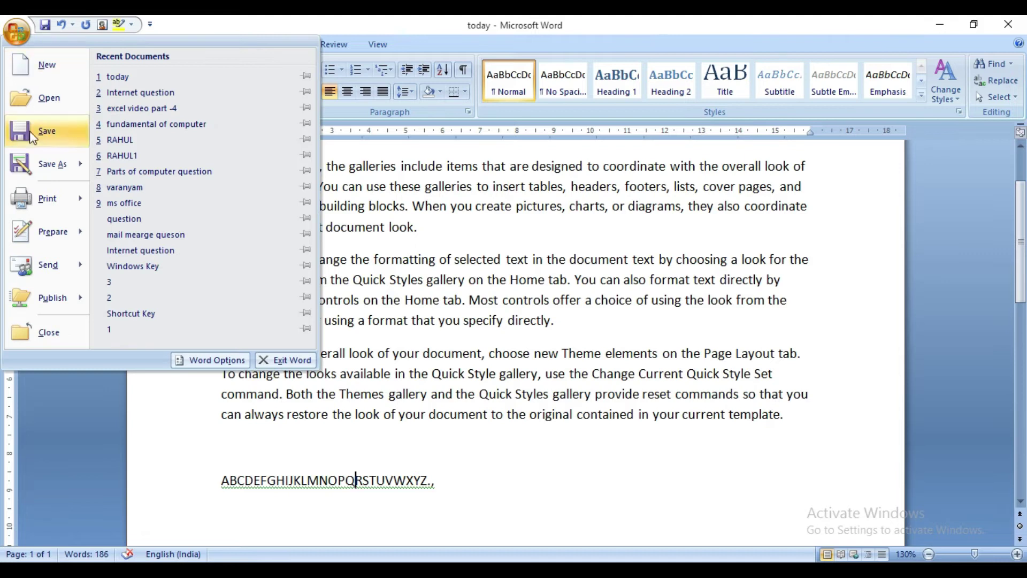
mouse_move(53, 164)
left_click(31, 160)
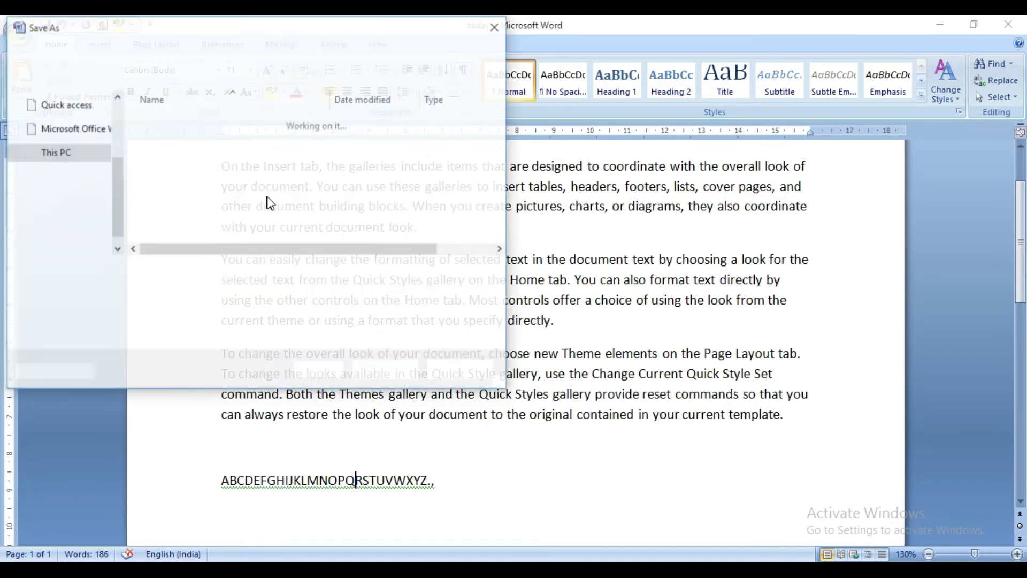
left_click_drag(121, 193, 111, 134)
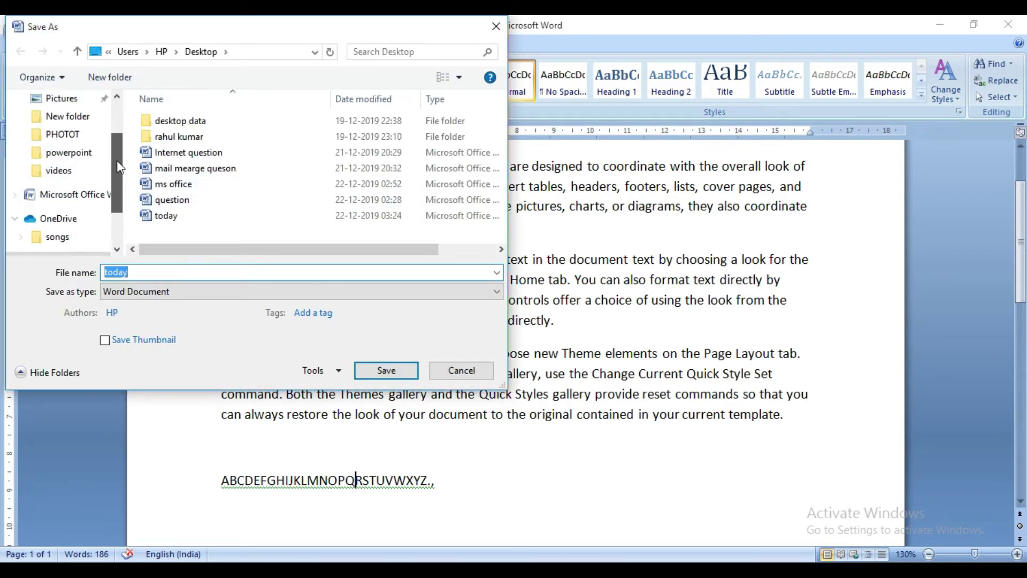
left_click(56, 159)
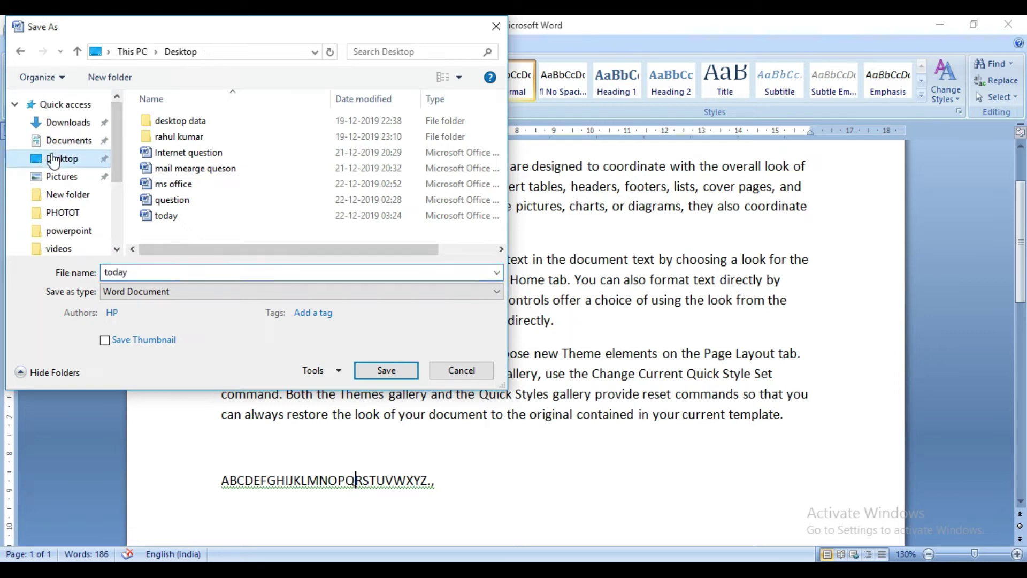
double_click(109, 273)
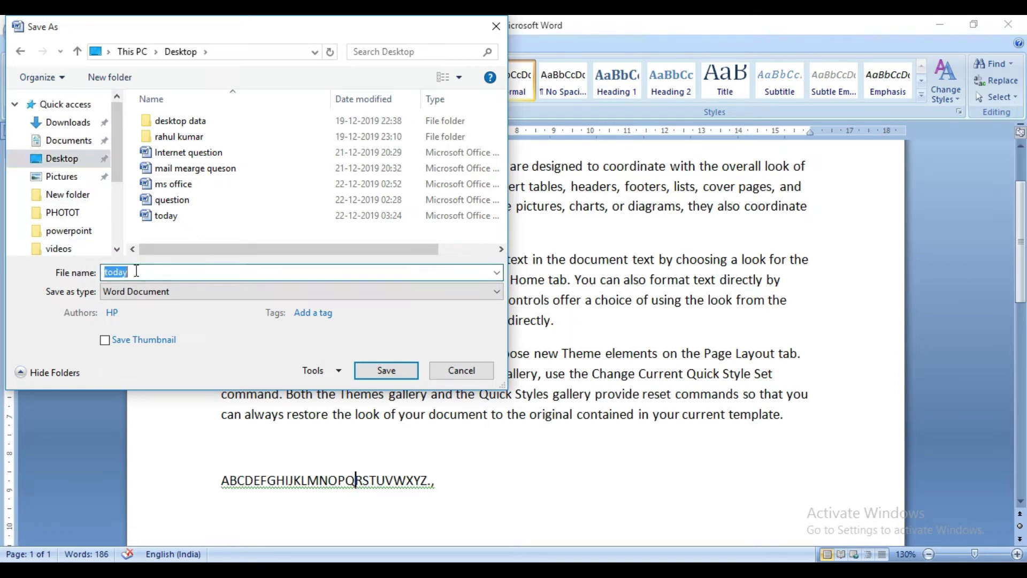
left_click(137, 271)
type("2")
left_click(386, 370)
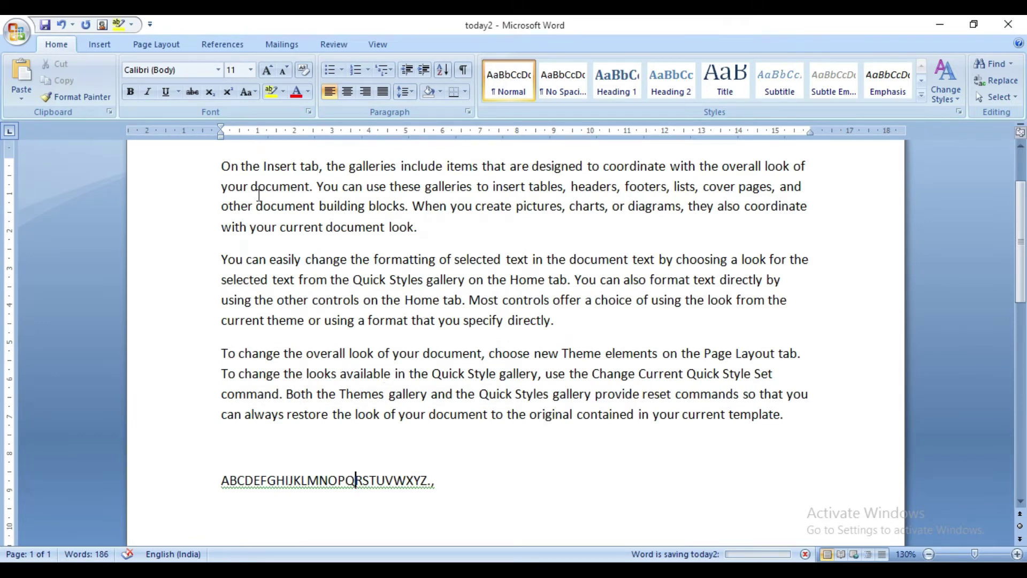
scroll(225, 214, "up", 2)
left_click_drag(225, 280, 515, 488)
scroll(496, 426, "down", 3)
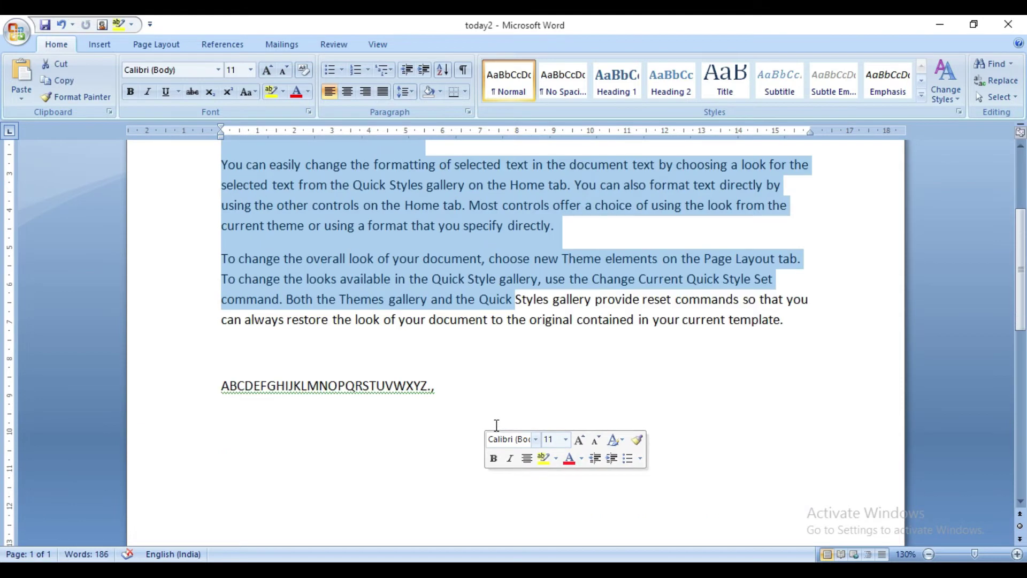
left_click(399, 355)
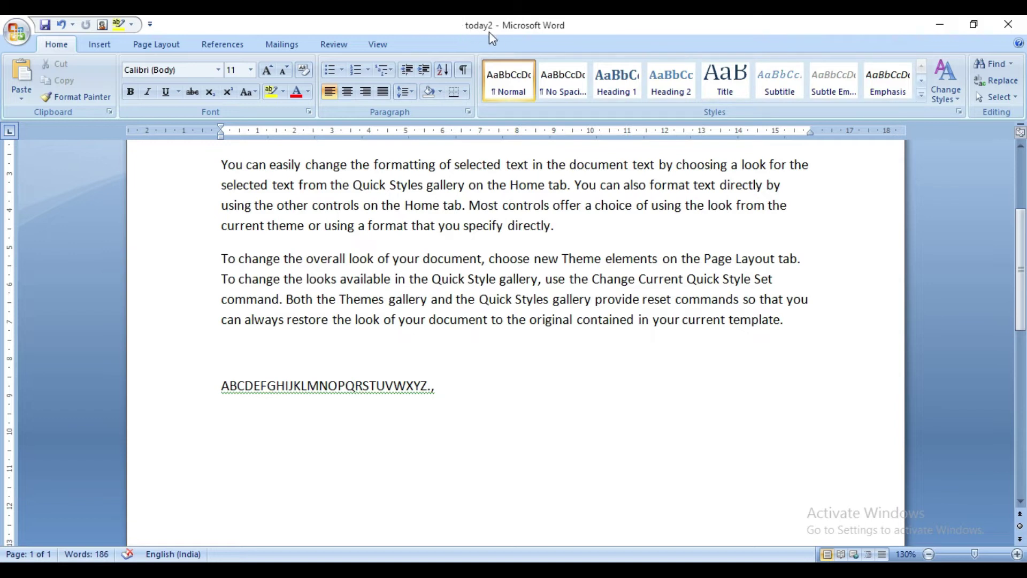
Close Word, then reopen 'today2' from its Desktop icon and scroll through it
left_click(1011, 26)
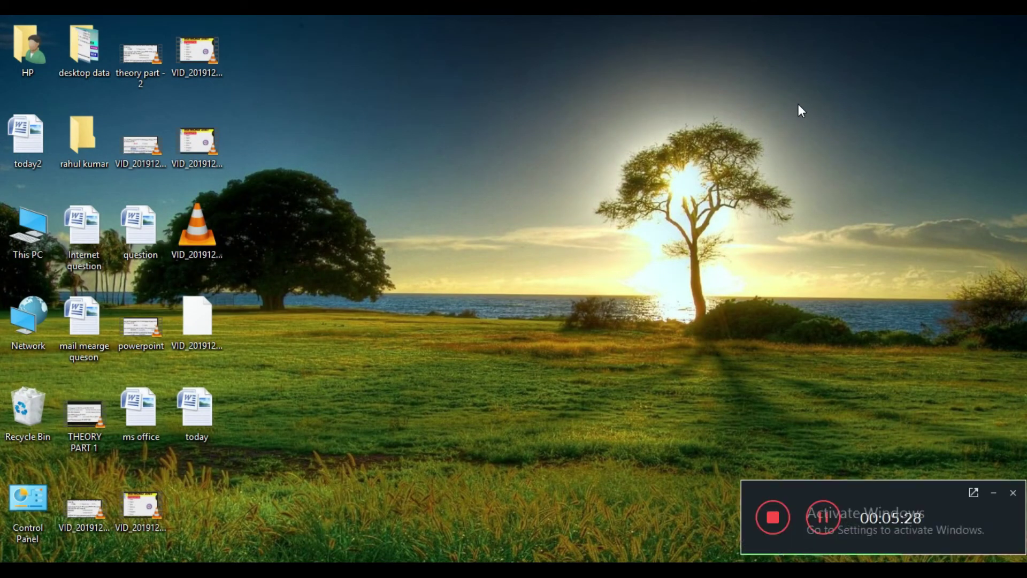
left_click(994, 492)
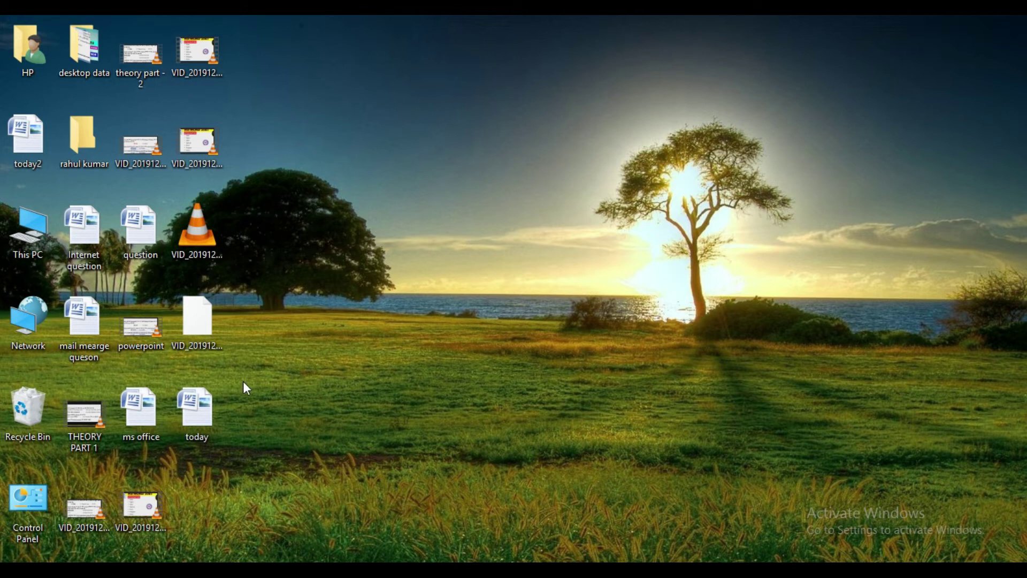
left_click(35, 142)
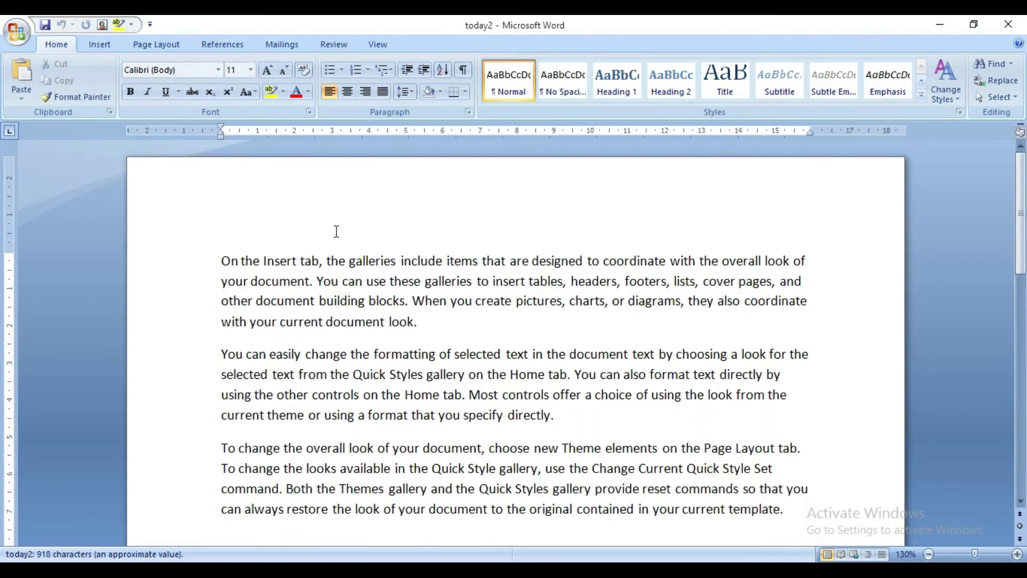
scroll(336, 231, "down", 4)
scroll(369, 320, "up", 1)
scroll(344, 291, "up", 2)
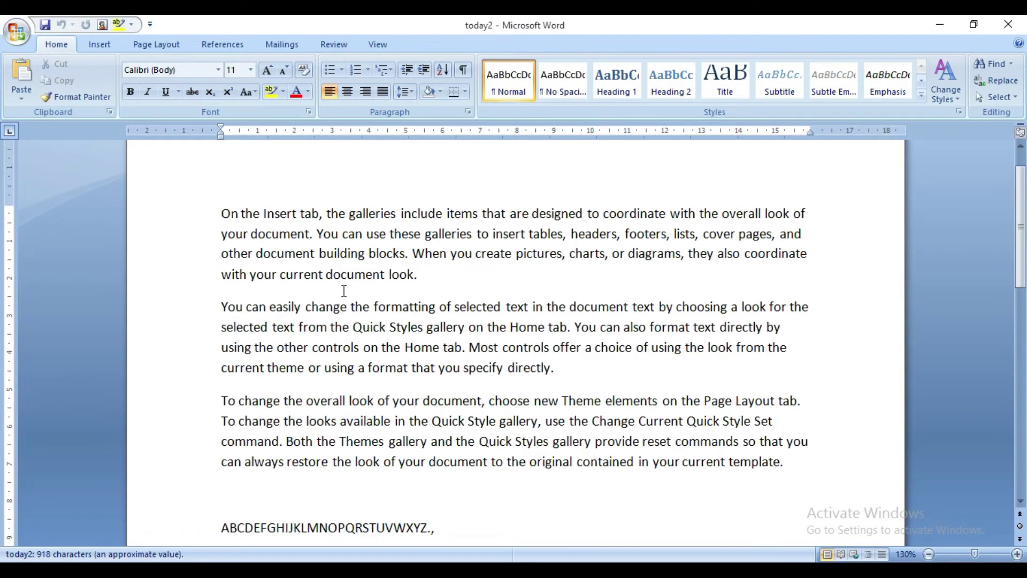
scroll(300, 235, "down", 2)
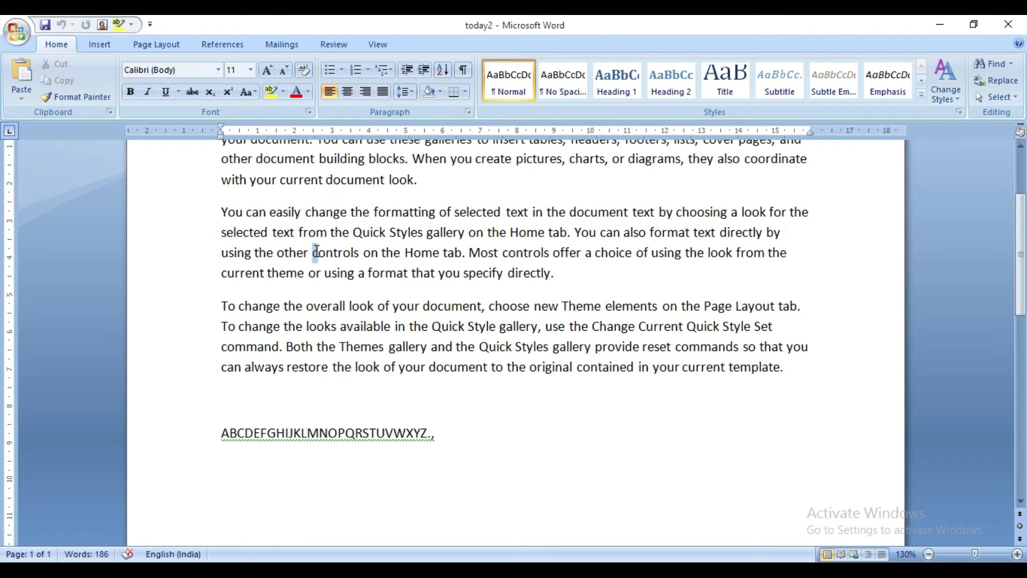
scroll(355, 321, "down", 2)
Close 'today2', open the original 'today' document from the Desktop, and open the Office menu
left_click(336, 337)
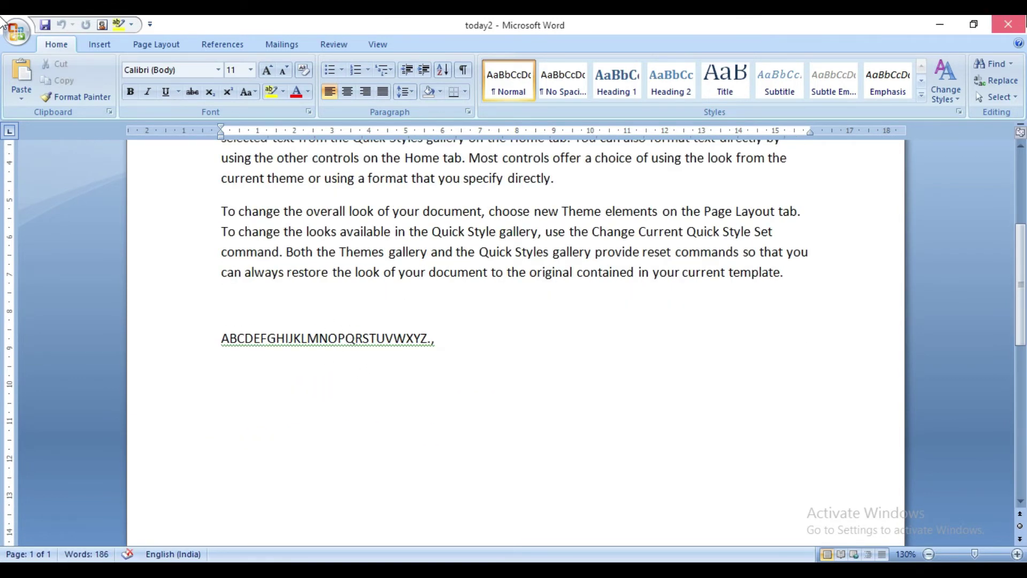
left_click(1008, 24)
double_click(201, 415)
scroll(339, 240, "down", 3)
scroll(386, 337, "up", 1)
scroll(402, 364, "up", 2)
scroll(392, 360, "down", 2)
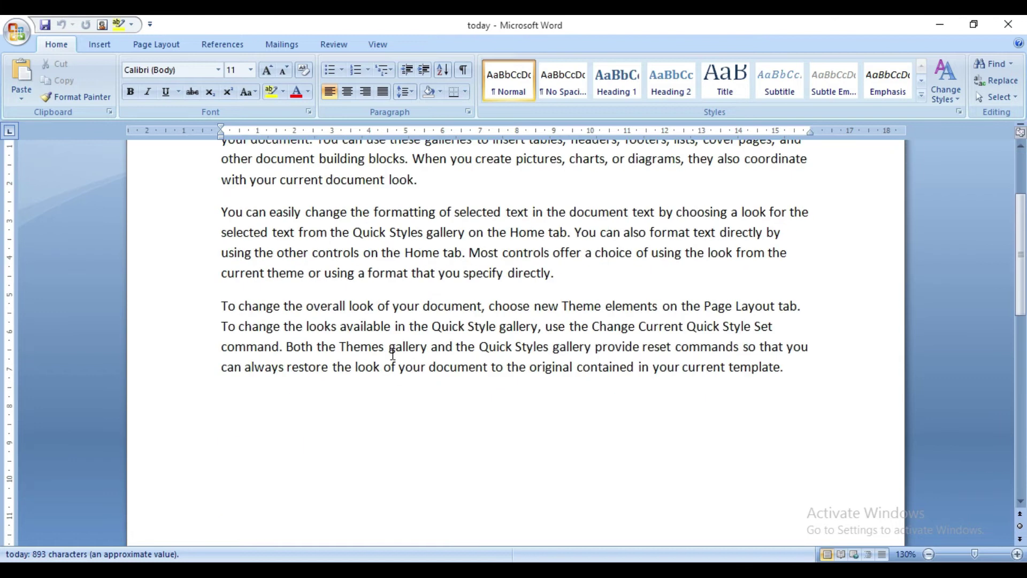
scroll(356, 396, "down", 2)
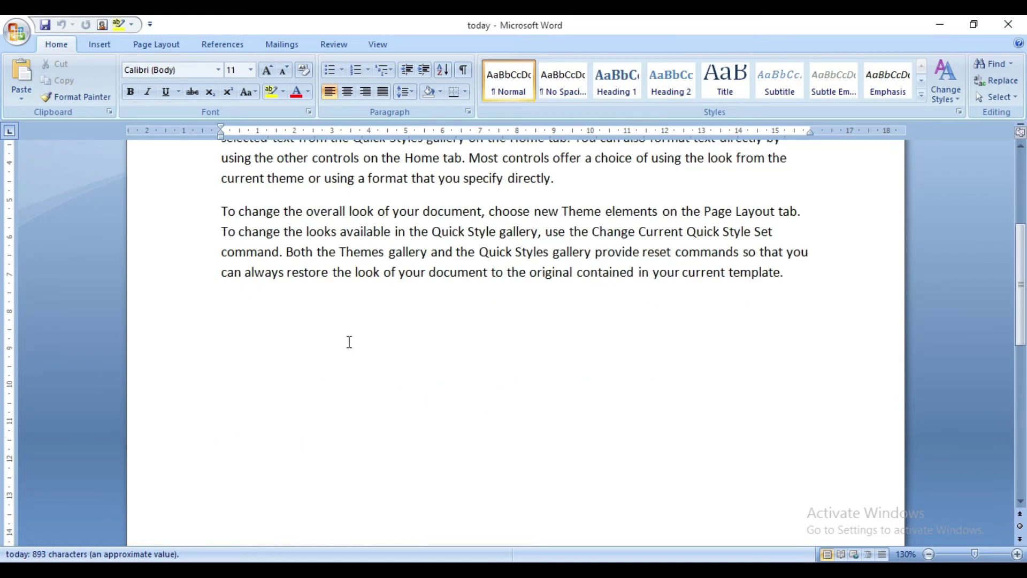
scroll(349, 342, "up", 2)
left_click(17, 33)
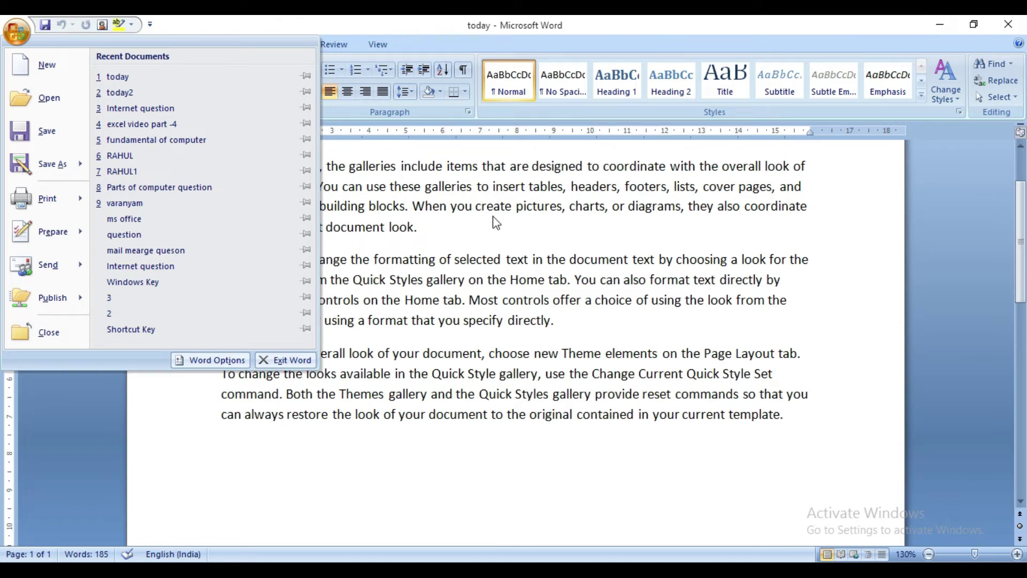
mouse_move(46, 198)
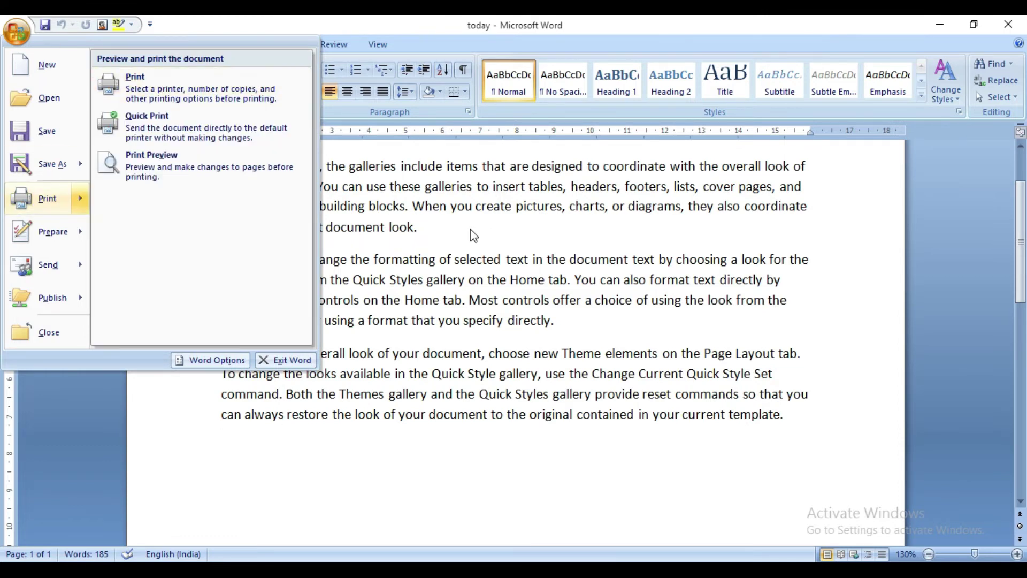
key("Escape")
left_click(16, 30)
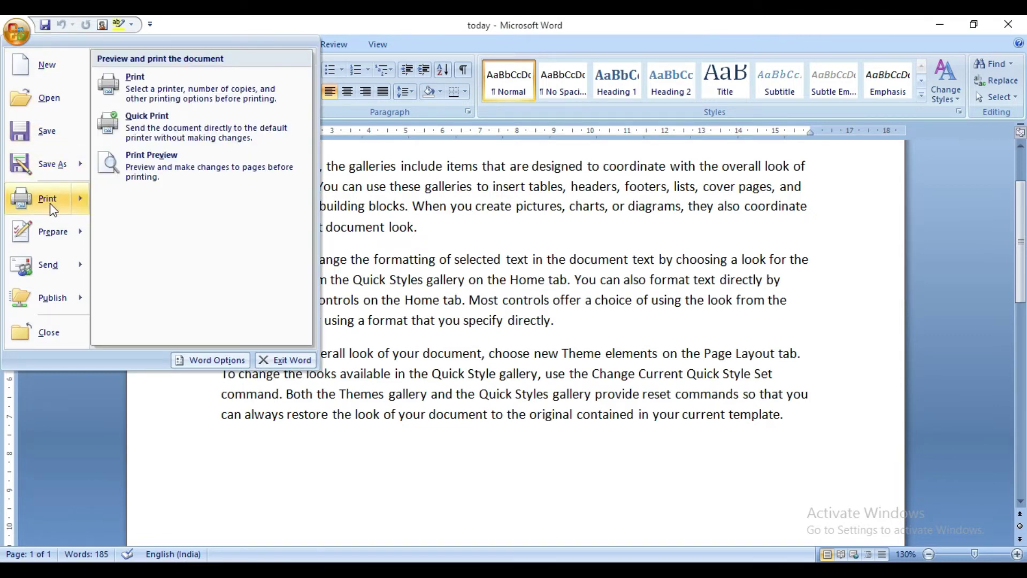
left_click(49, 203)
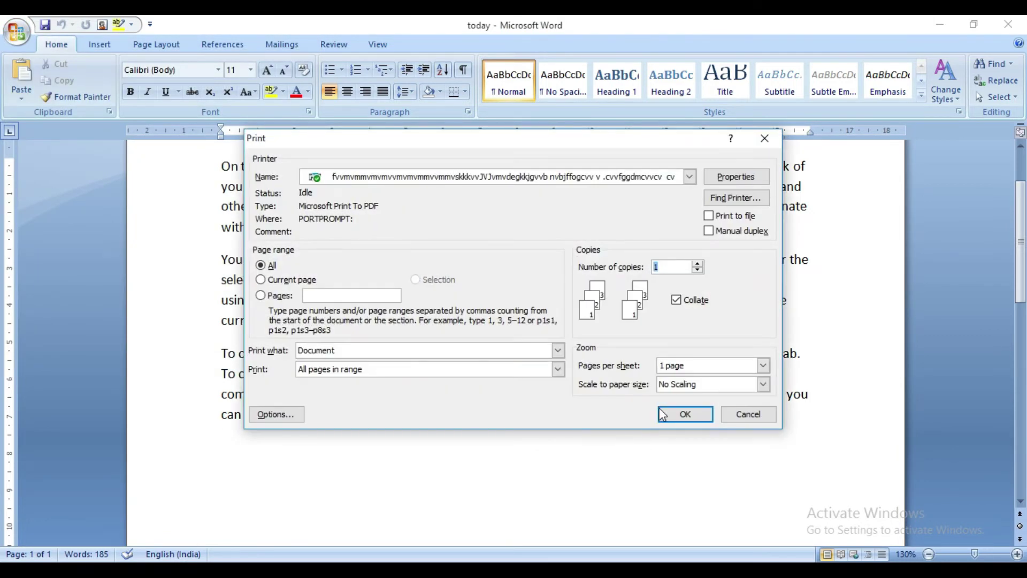
left_click(744, 414)
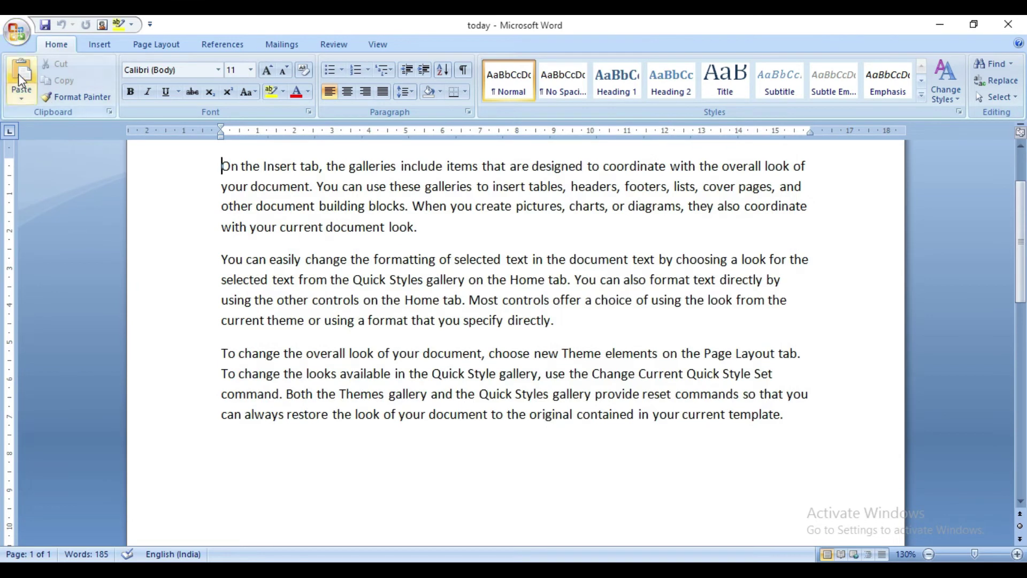
left_click(16, 32)
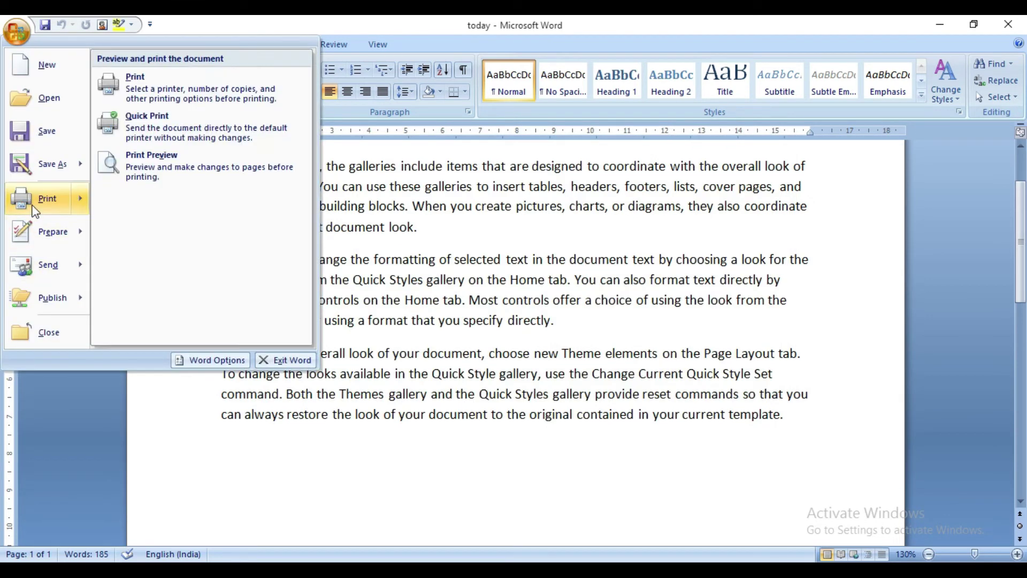
Preview 'today' in Print Preview, close it, and reopen the Office Button print choices
left_click(139, 161)
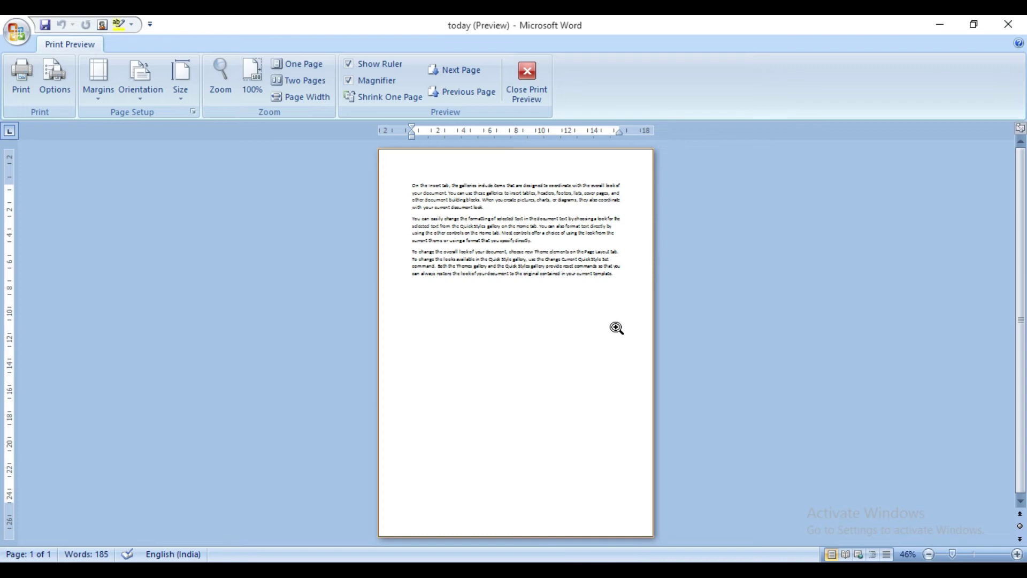
left_click(519, 88)
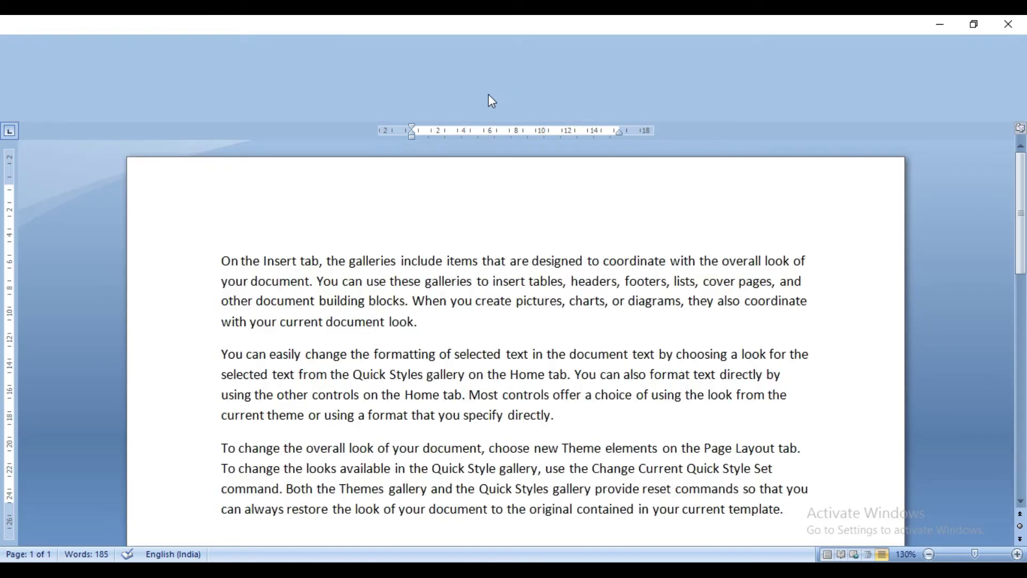
left_click(17, 31)
mouse_move(46, 198)
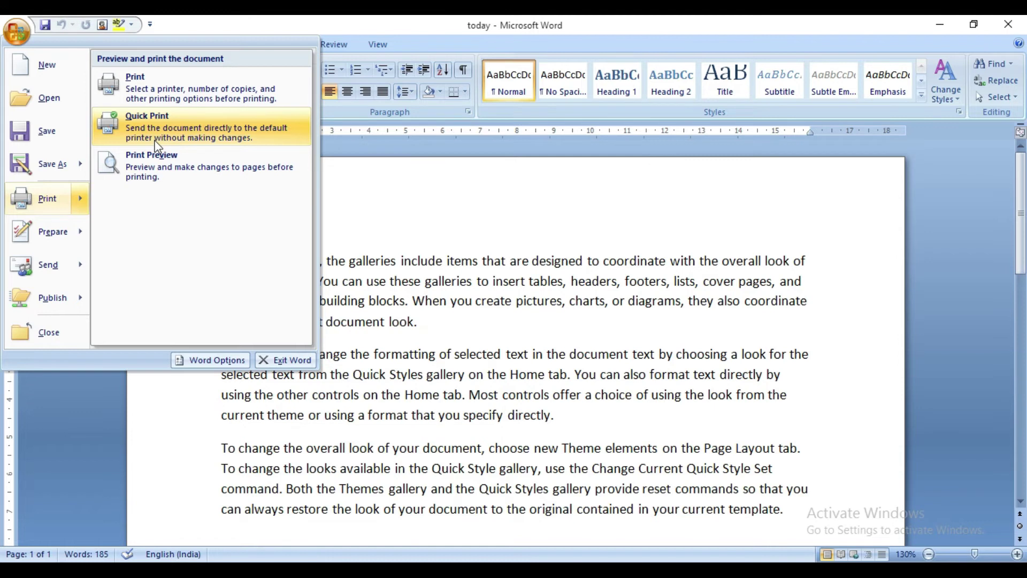
Open the Print dialog, keep the current printer, and set the page range to Current page
left_click(150, 89)
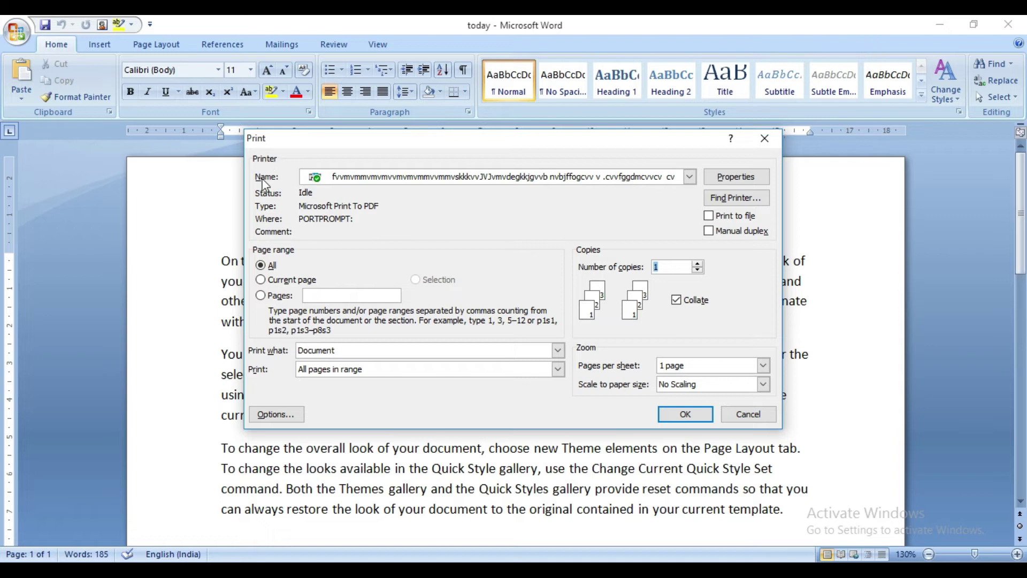
left_click(332, 178)
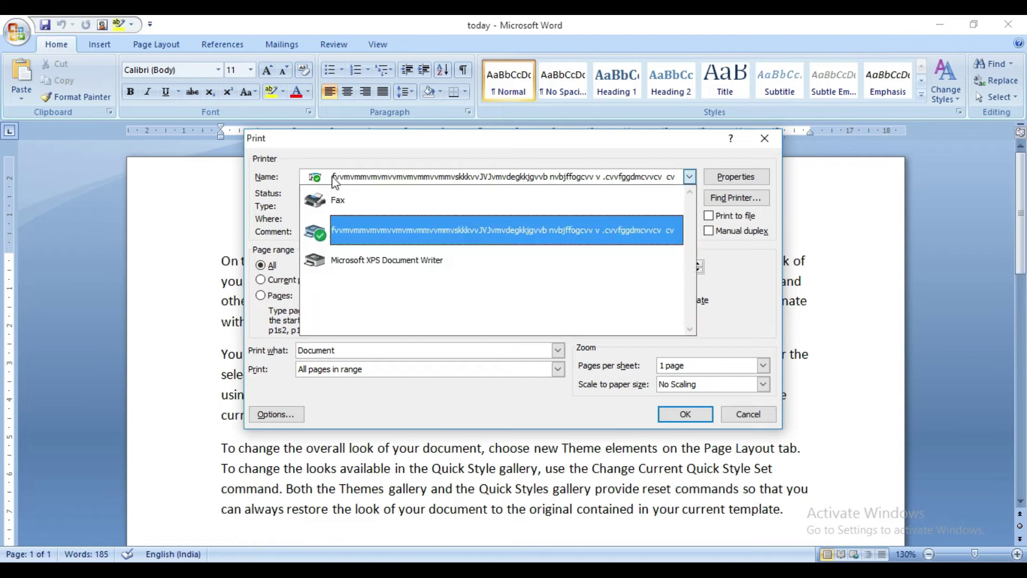
left_click(440, 239)
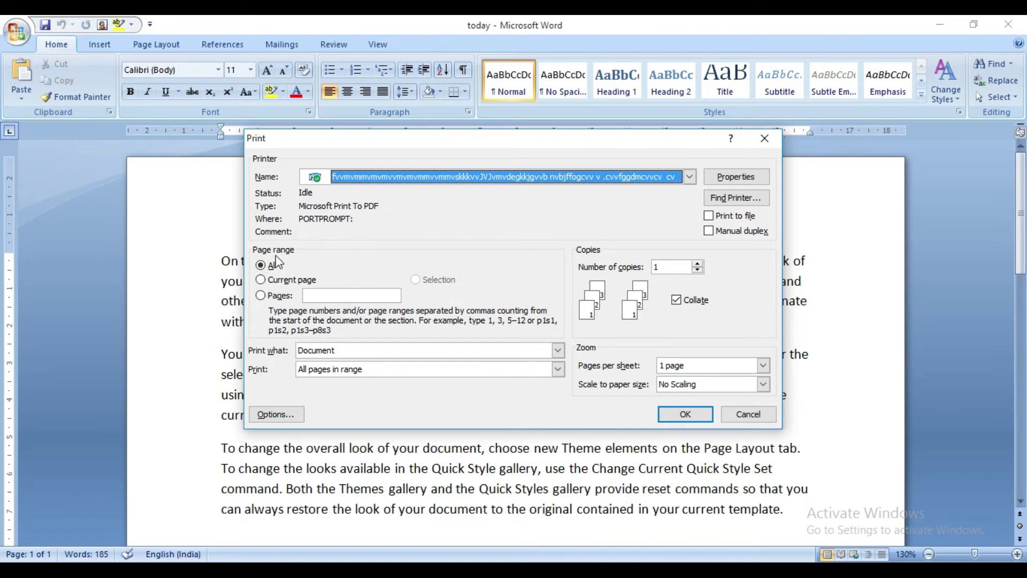
left_click(258, 269)
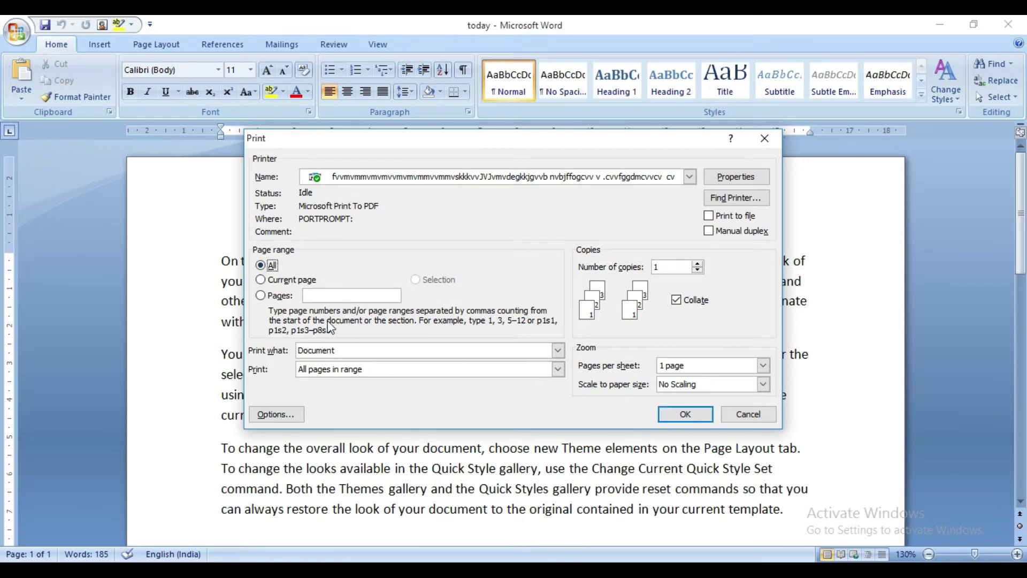
left_click(269, 281)
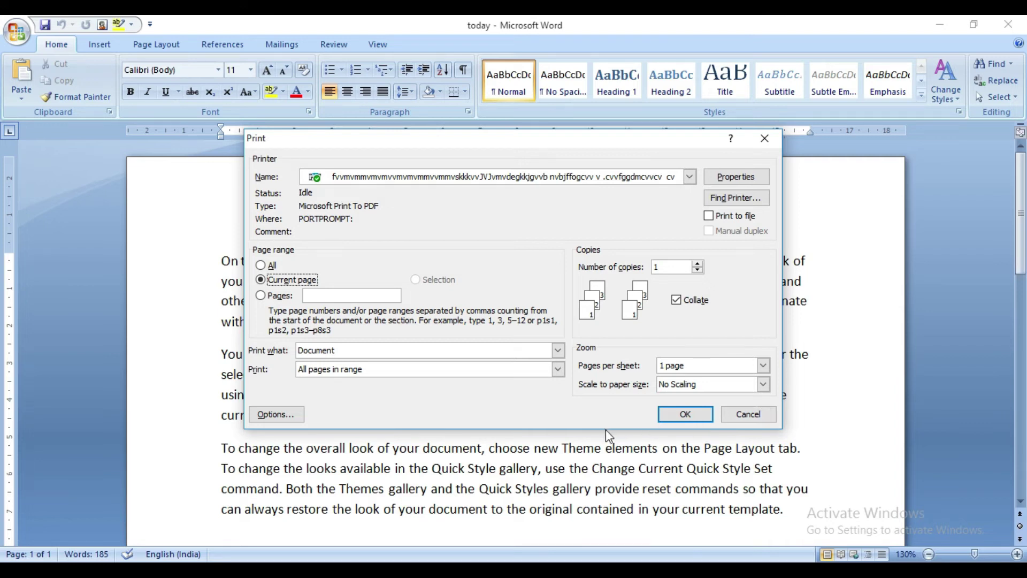
Set pages 1,3,5,7,10 and 5 copies in the Print dialog, then cancel without printing
left_click(269, 297)
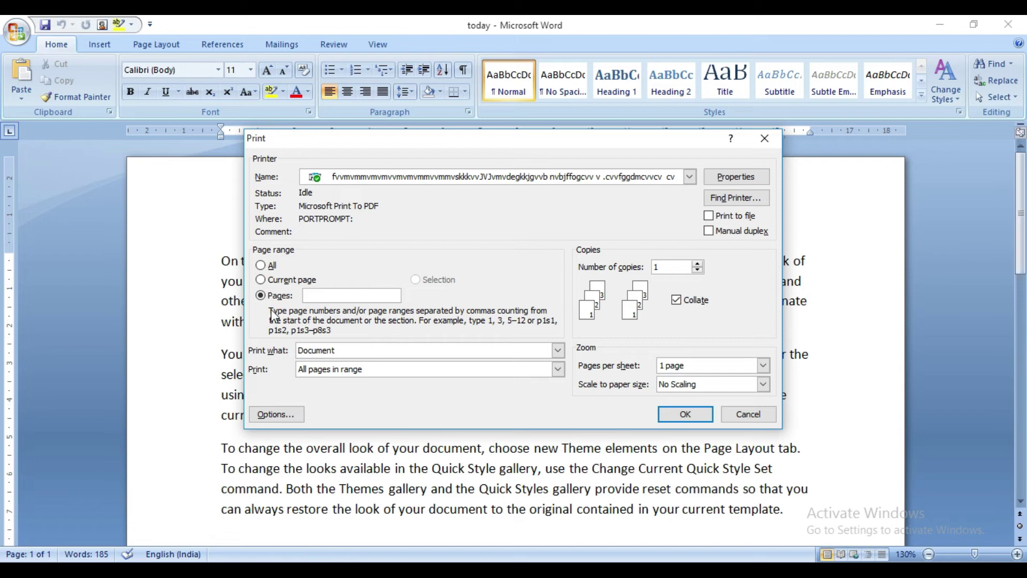
type("1,")
type("3,")
type("5,7,")
type("10")
left_click(696, 265)
left_click(695, 264)
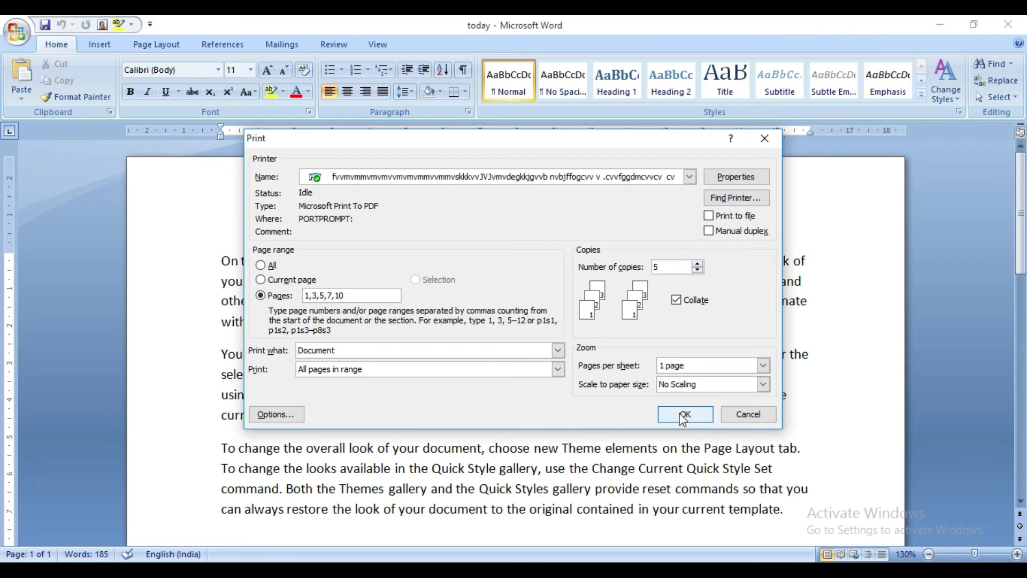
left_click(747, 415)
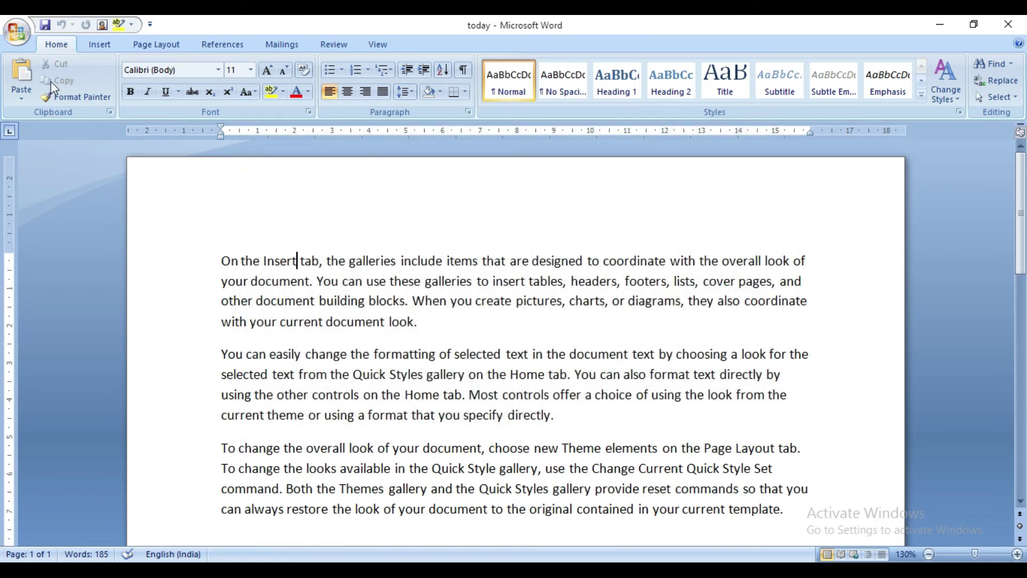
Open the Office menu to show the Prepare options for distributing 'today'
left_click(14, 41)
mouse_move(53, 231)
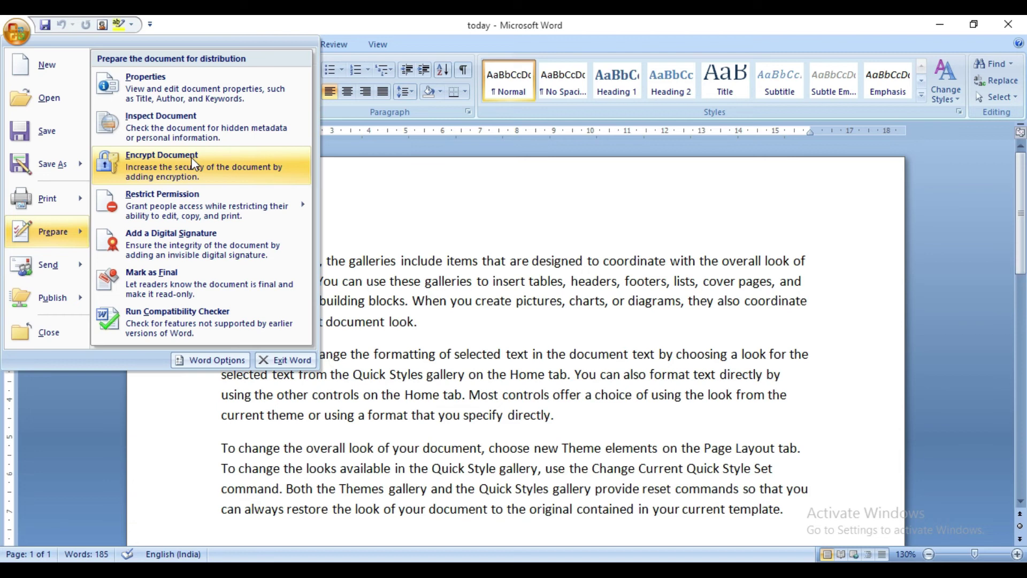
Encrypt 'today' with an opening password, entering it twice to confirm
left_click(508, 358)
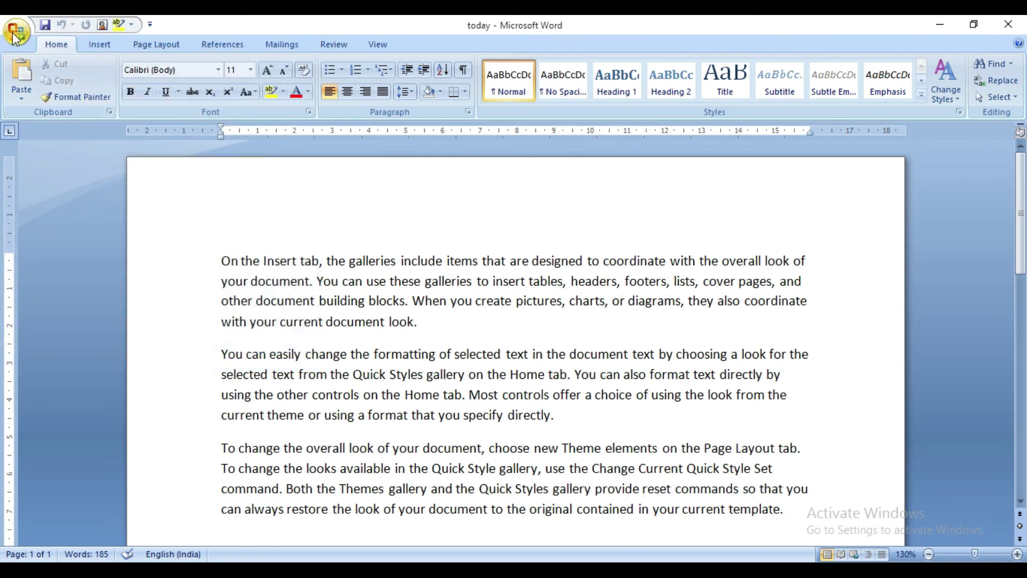
left_click(15, 37)
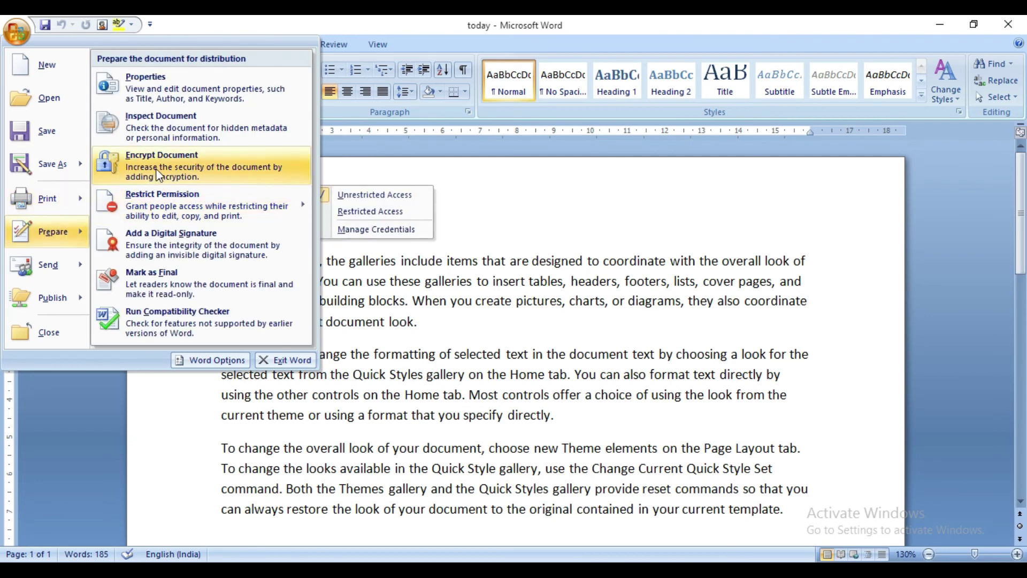
left_click(161, 171)
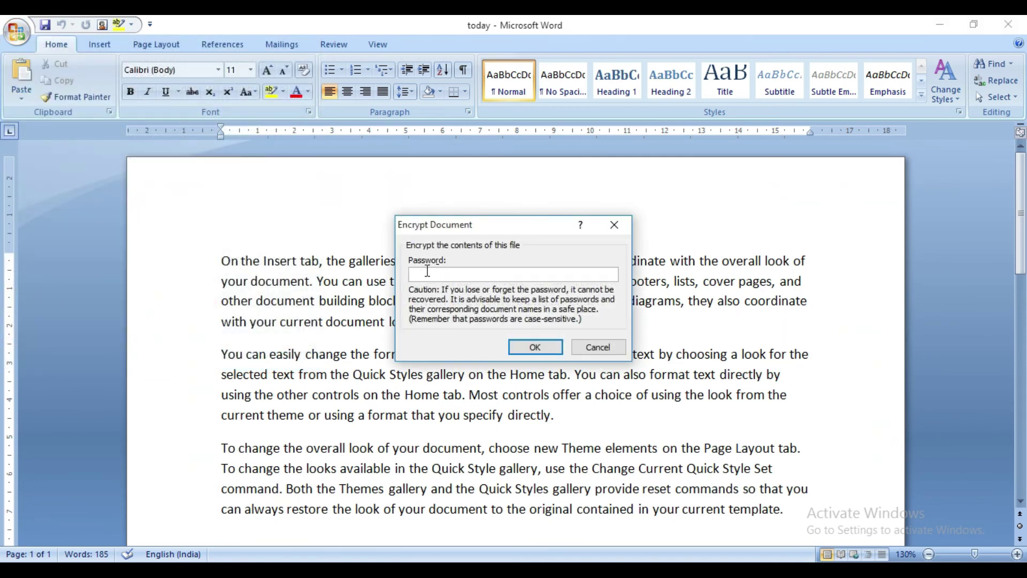
key("Return")
key("Return")
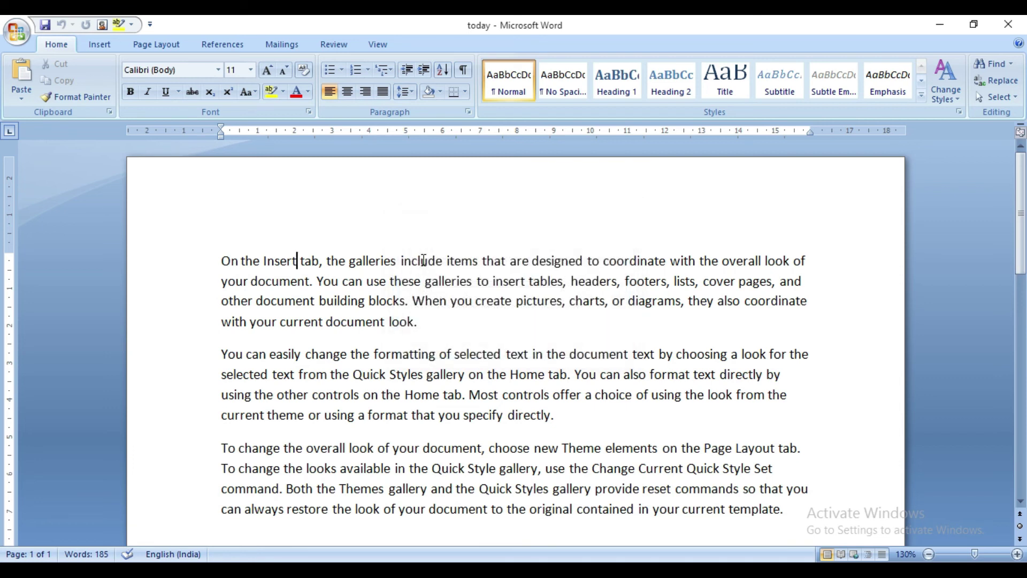
Save the encrypted 'today' document and close Word
left_click(16, 31)
left_click(19, 134)
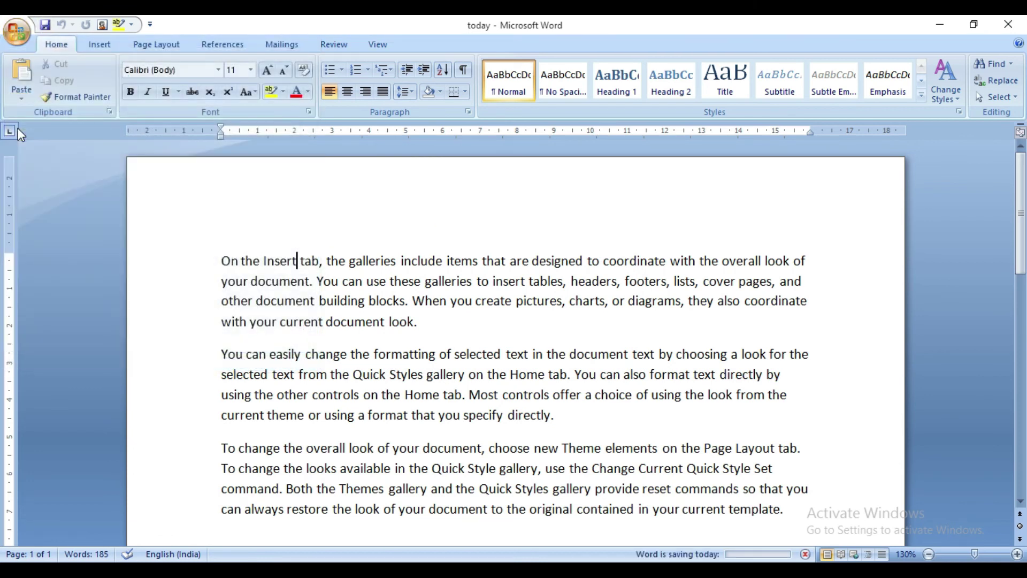
left_click(1012, 24)
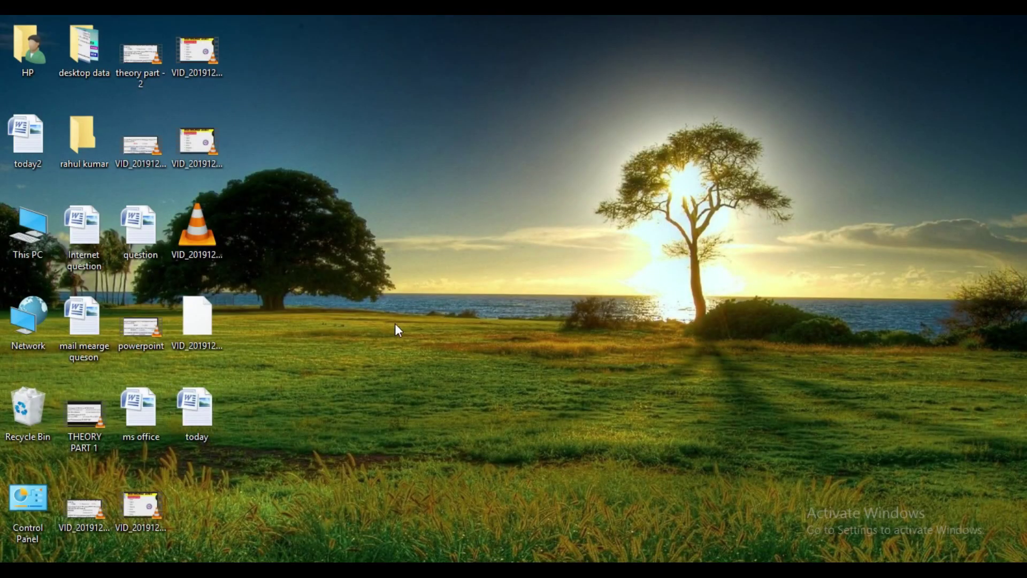
Reopen 'today' from the desktop icon by entering its password
double_click(186, 425)
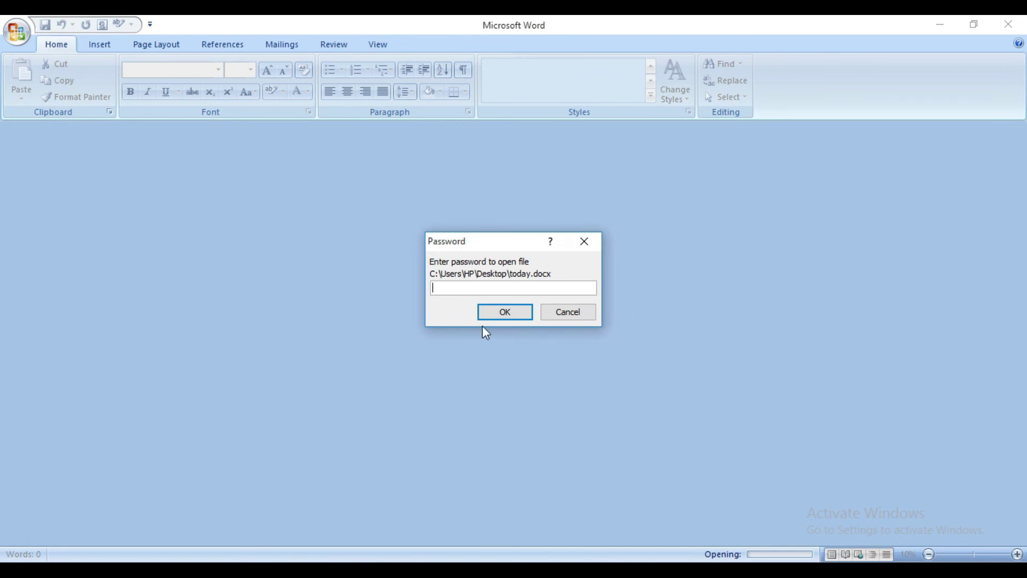
key("Return")
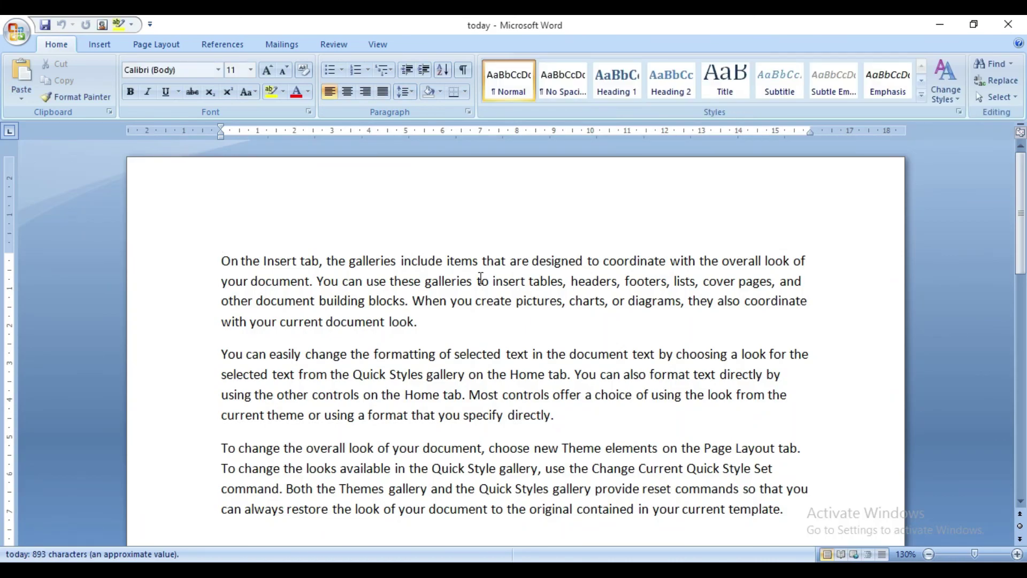
Exit Word, then reopen 'today' from the desktop by supplying a password at the prompt
left_click(15, 33)
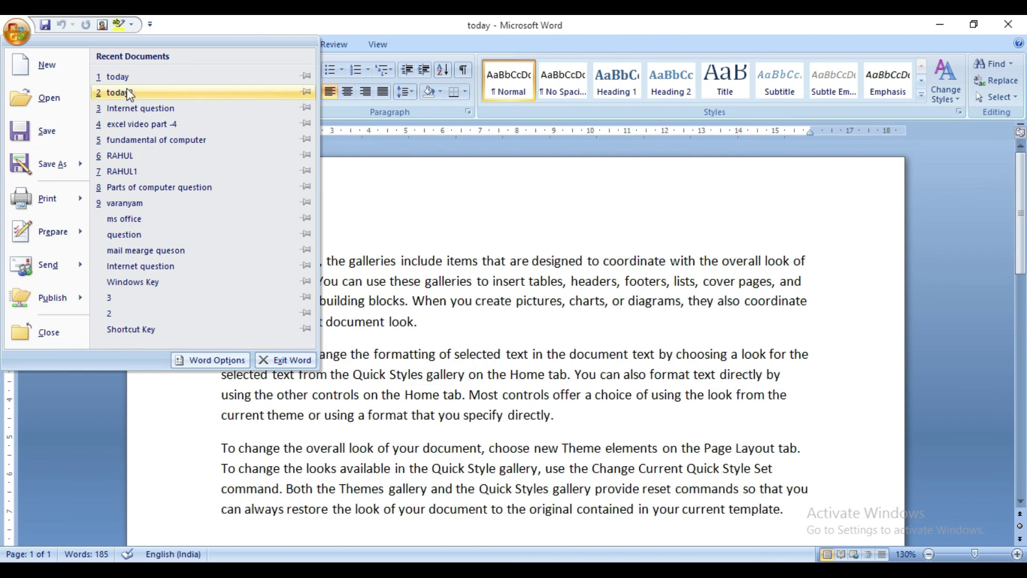
left_click(276, 364)
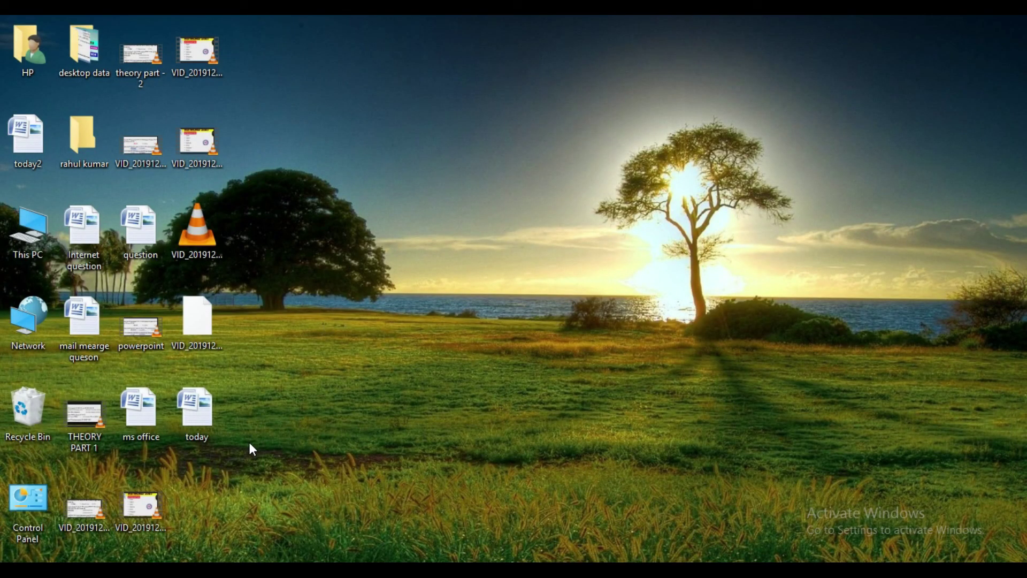
double_click(216, 422)
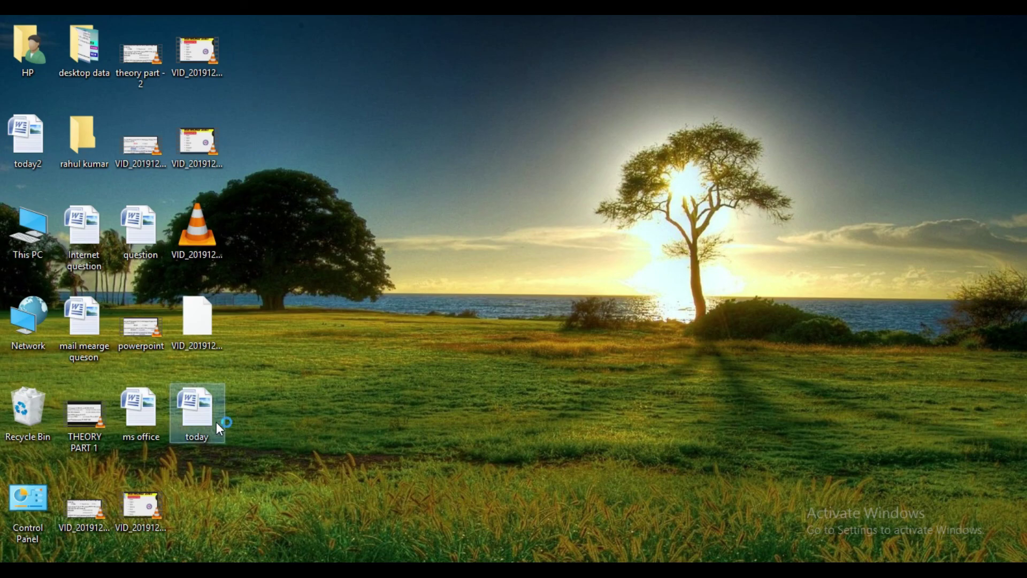
key("Return")
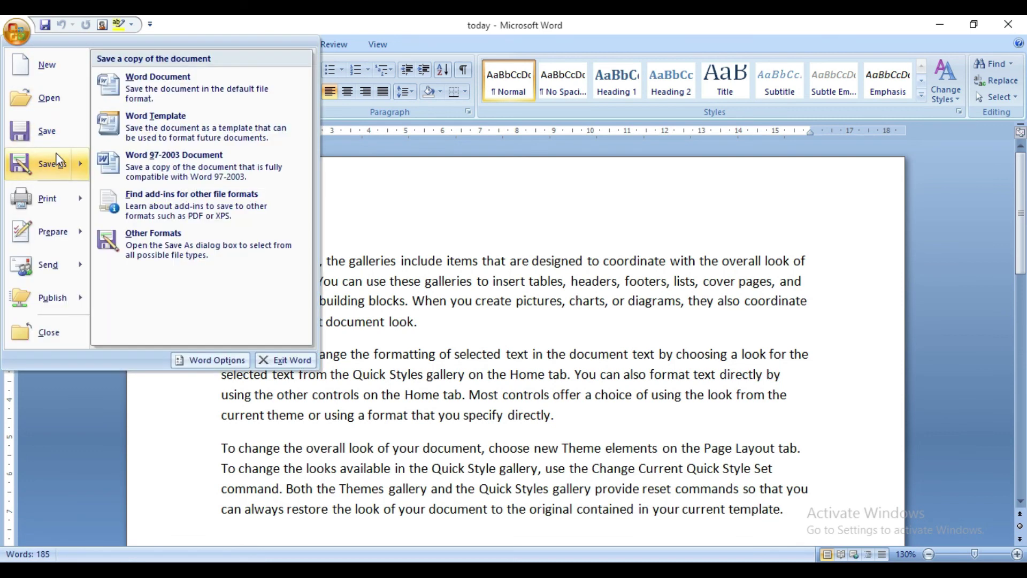
mouse_move(47, 198)
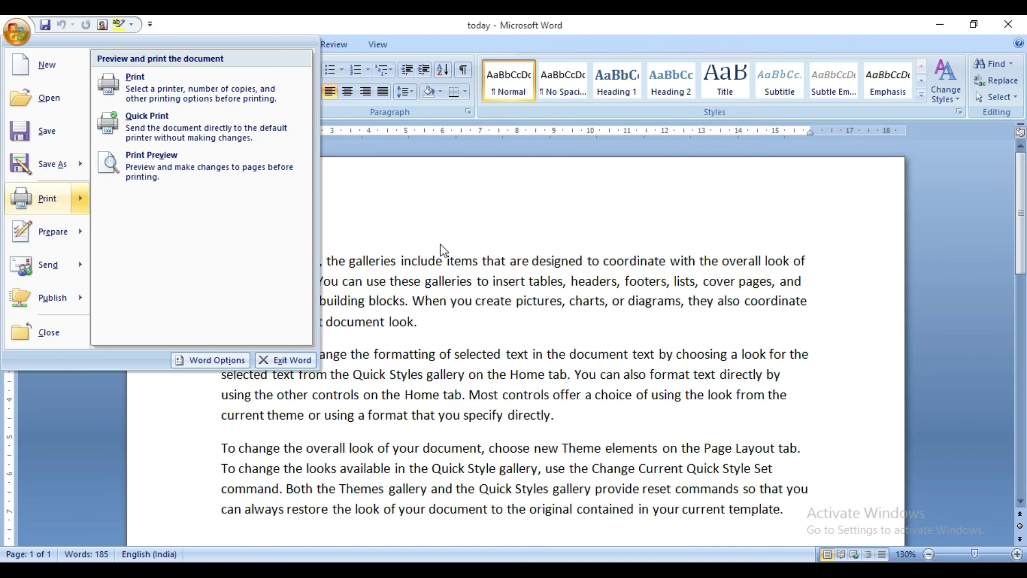
Close the Office menu's print choices and return to the 'today' text
left_click(440, 268)
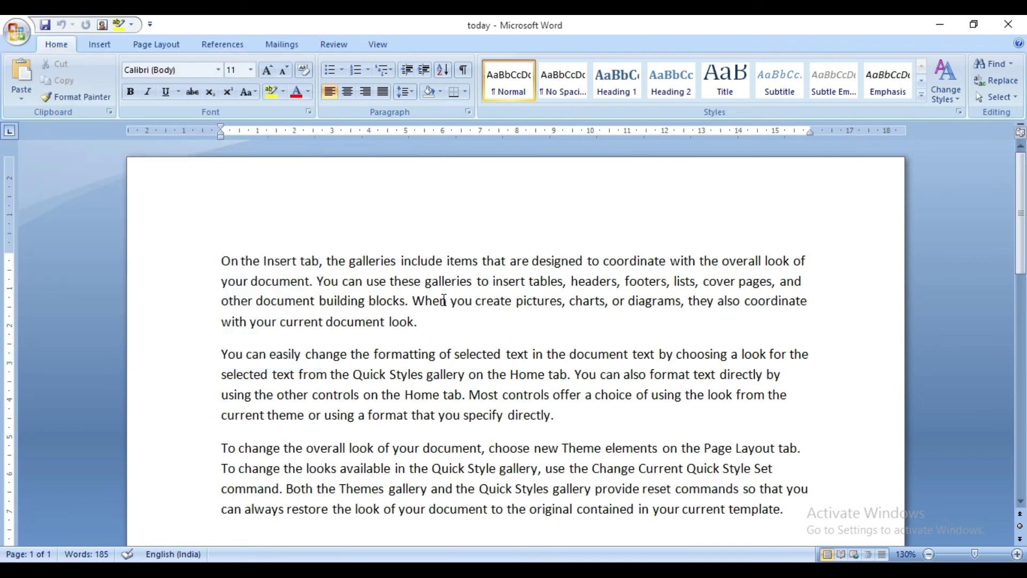